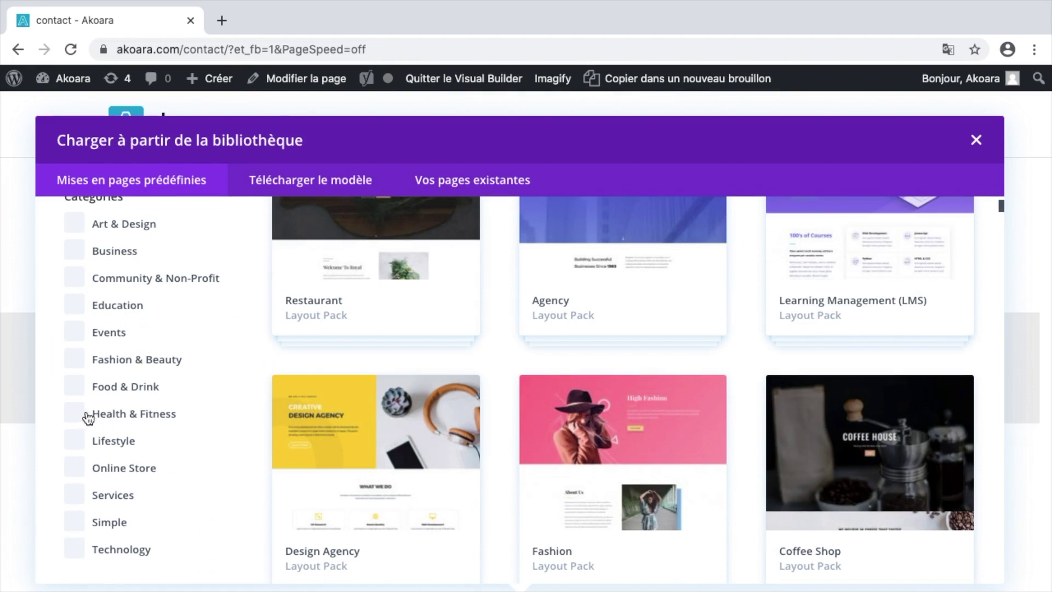
- Filter layouts to Health & Fitness and apply the Golf Course pack's Contact Page layout
{"action": "left_click", "coordinate": [81, 418]}
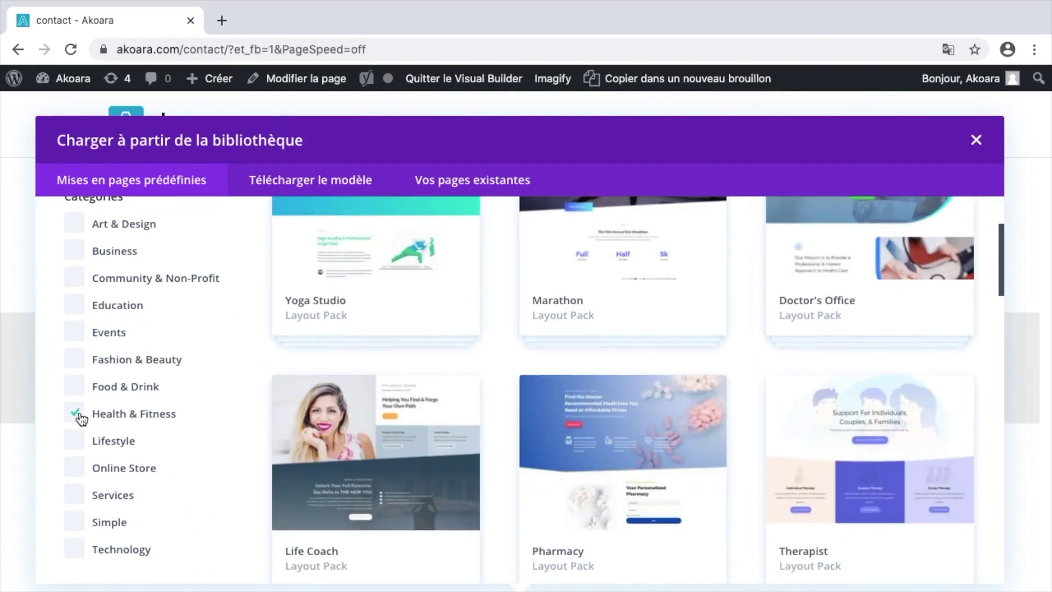
{"action": "scroll", "coordinate": [709, 376], "scroll_direction": "down", "scroll_amount": 6}
{"action": "scroll", "coordinate": [711, 384], "scroll_direction": "down", "scroll_amount": 1}
{"action": "scroll", "coordinate": [709, 381], "scroll_direction": "down", "scroll_amount": 8}
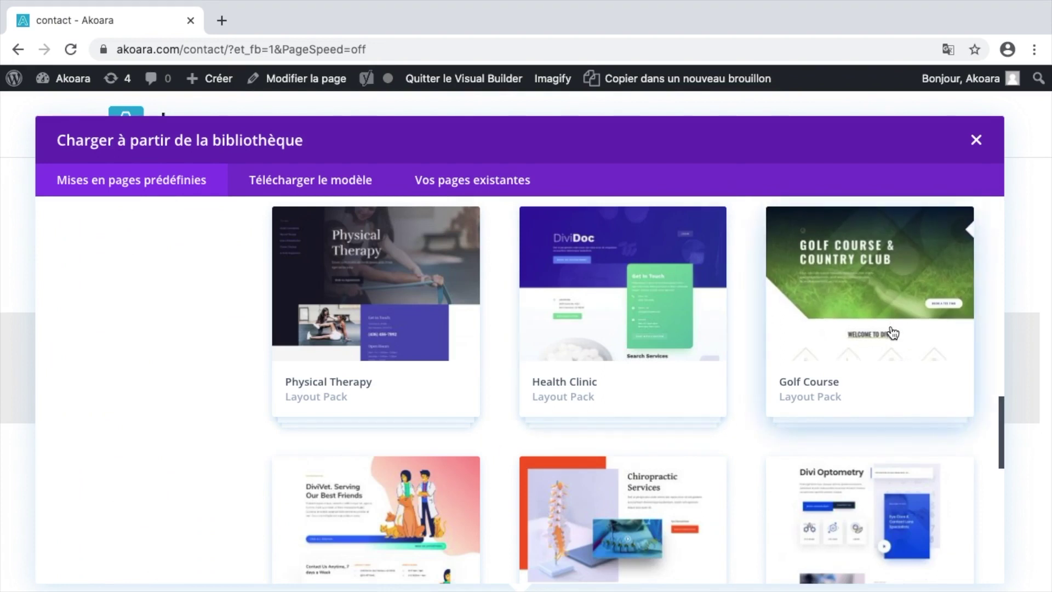
{"action": "left_click", "coordinate": [893, 333]}
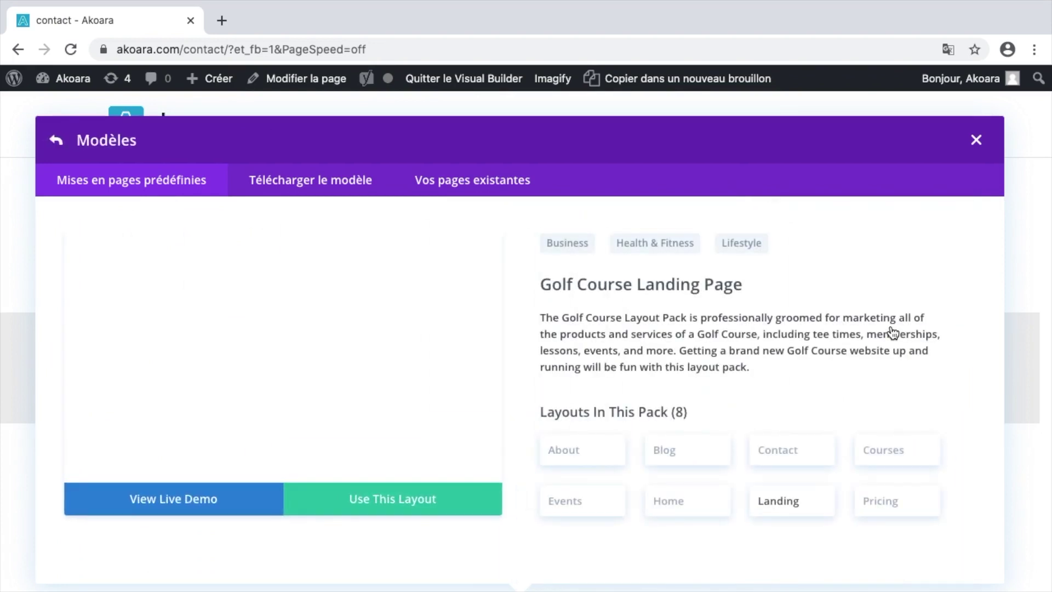
{"action": "left_click", "coordinate": [783, 457]}
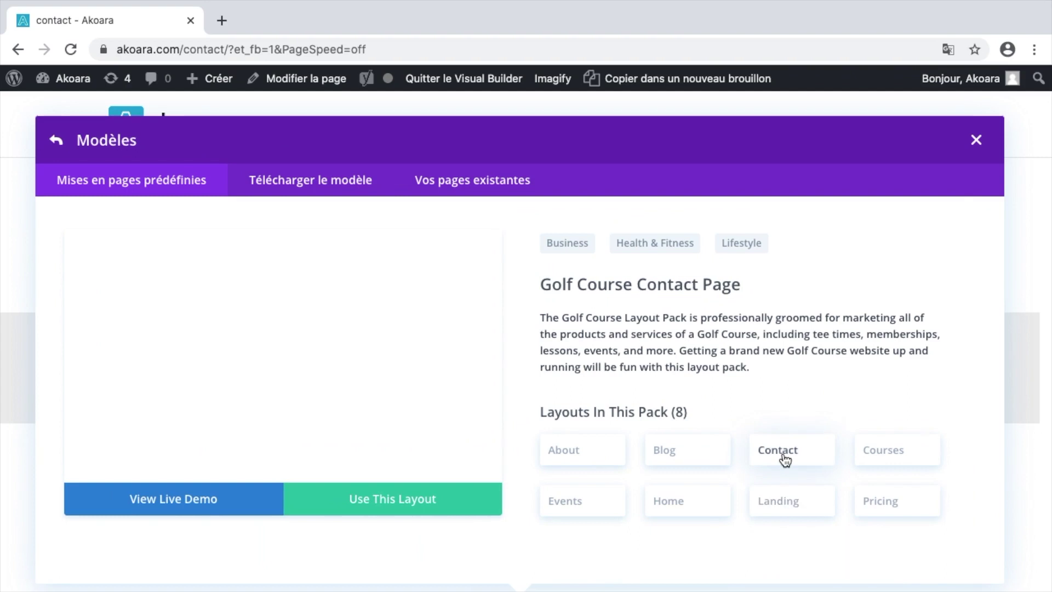
{"action": "left_click", "coordinate": [458, 502]}
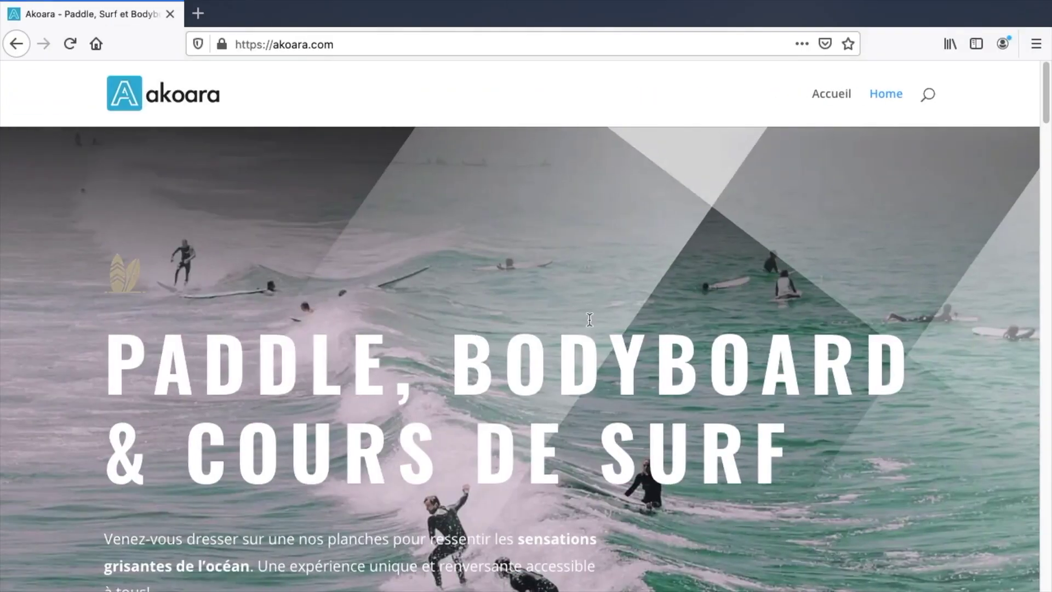
{"action": "scroll", "coordinate": [466, 268], "scroll_direction": "down", "scroll_amount": 10}
{"action": "scroll", "coordinate": [466, 269], "scroll_direction": "up", "scroll_amount": 8}
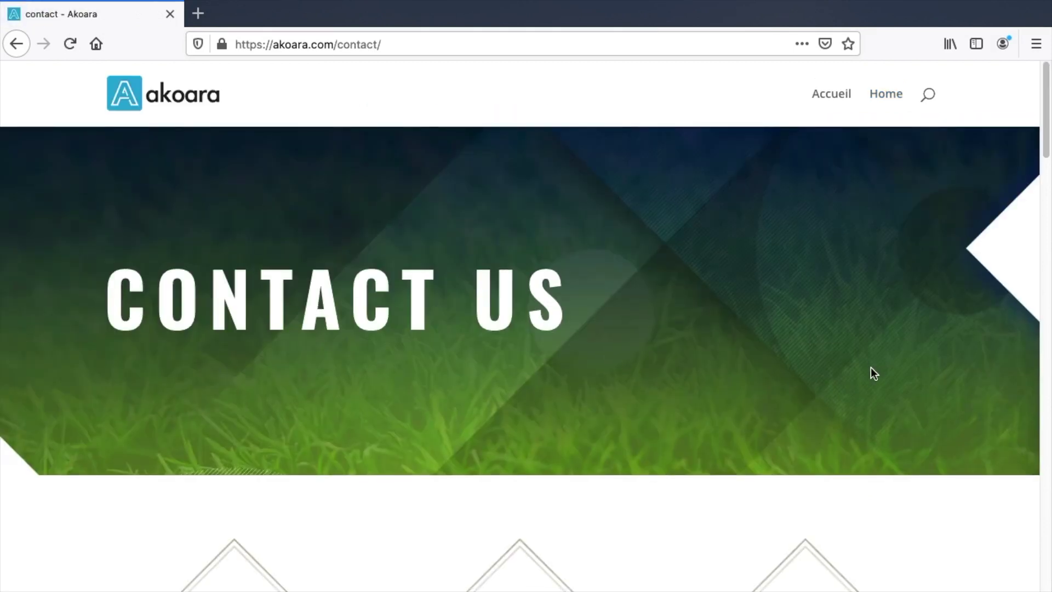
{"action": "scroll", "coordinate": [870, 367], "scroll_direction": "down", "scroll_amount": 6}
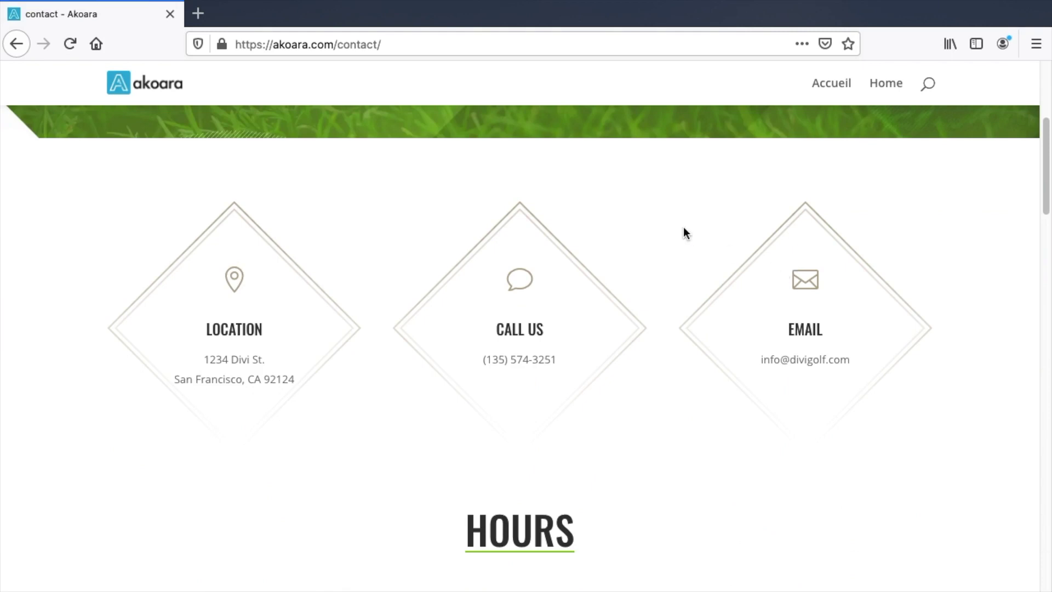
{"action": "scroll", "coordinate": [683, 233], "scroll_direction": "down", "scroll_amount": 6}
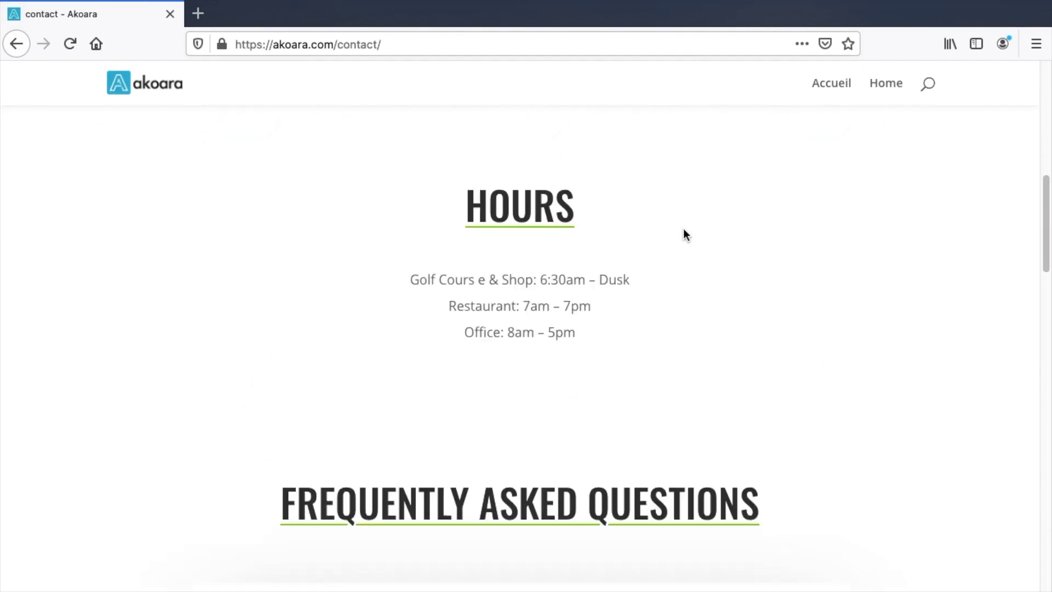
{"action": "scroll", "coordinate": [683, 228], "scroll_direction": "down", "scroll_amount": 12}
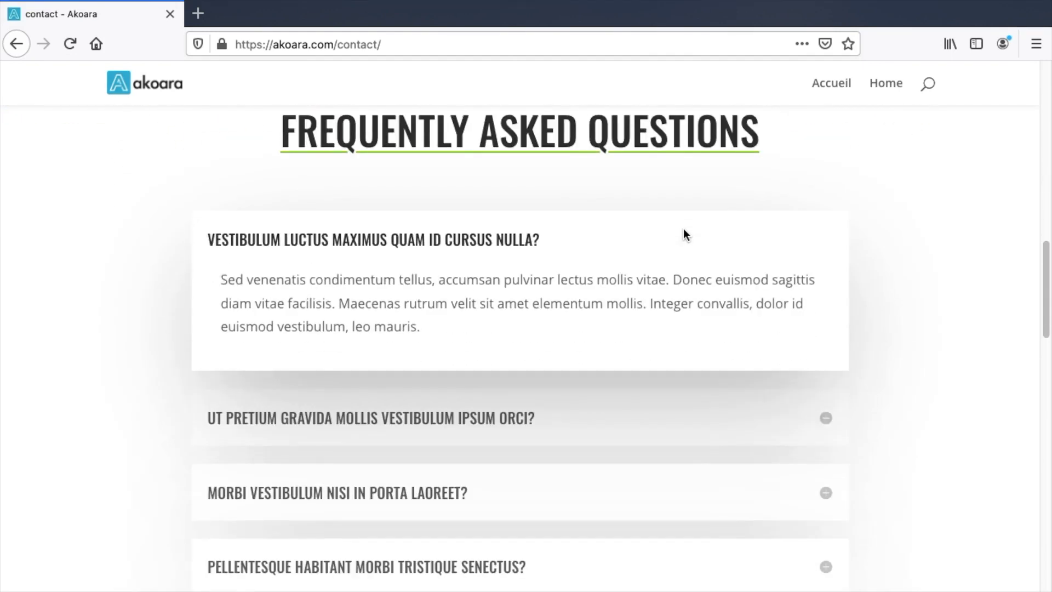
{"action": "scroll", "coordinate": [784, 269], "scroll_direction": "down", "scroll_amount": 6}
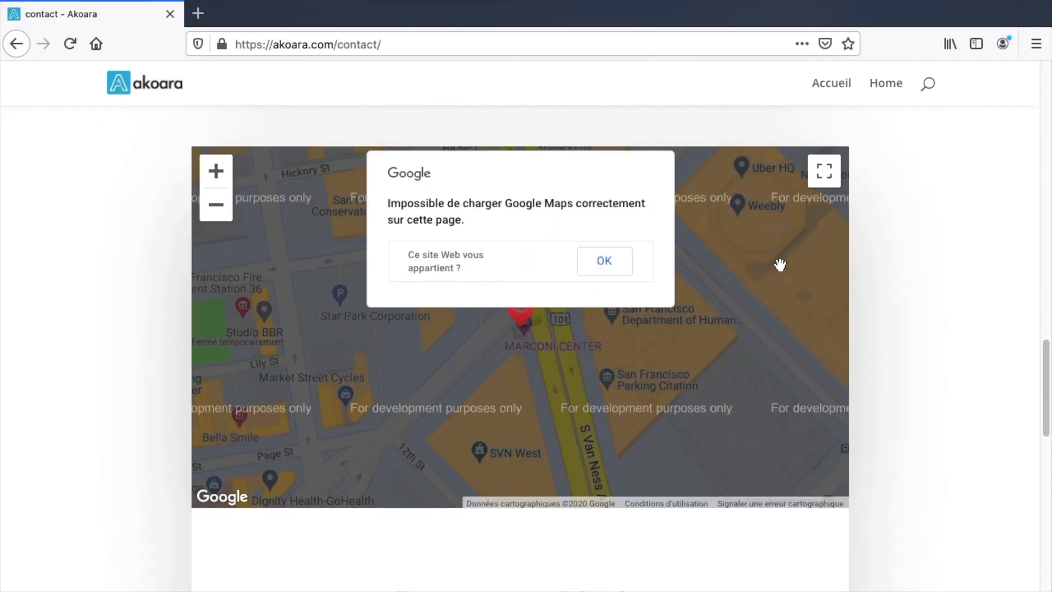
{"action": "scroll", "coordinate": [780, 265], "scroll_direction": "down", "scroll_amount": 13}
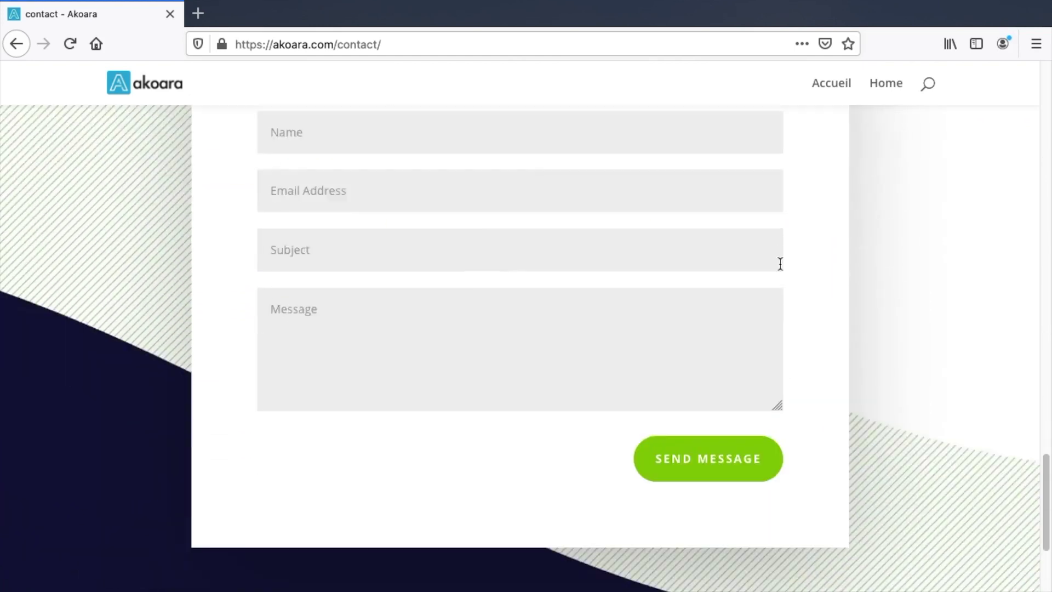
{"action": "scroll", "coordinate": [780, 265], "scroll_direction": "down", "scroll_amount": 7}
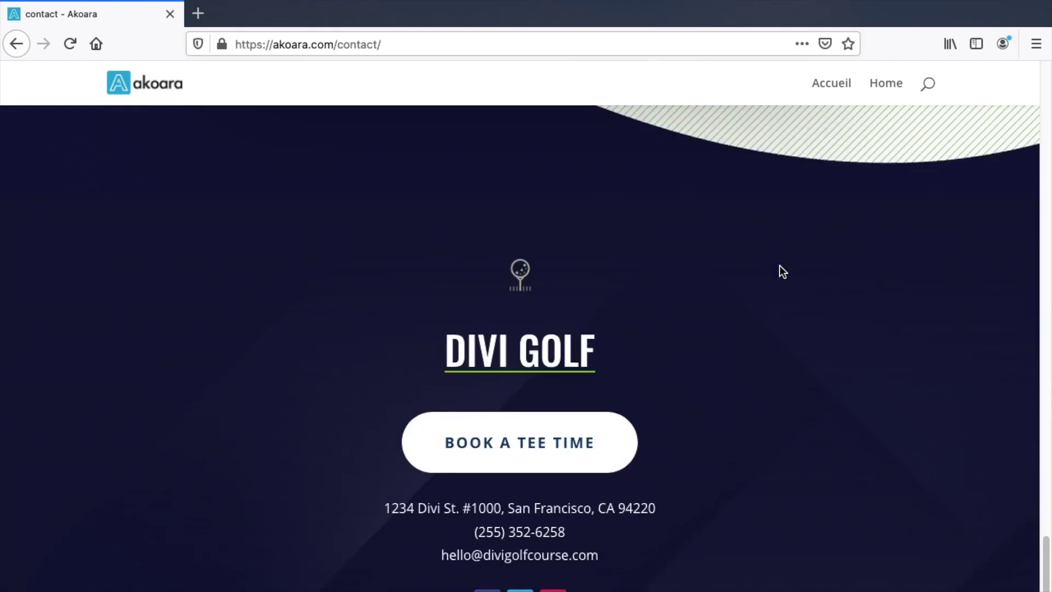
{"action": "scroll", "coordinate": [780, 266], "scroll_direction": "up", "scroll_amount": 20}
{"action": "scroll", "coordinate": [780, 265], "scroll_direction": "up", "scroll_amount": 15}
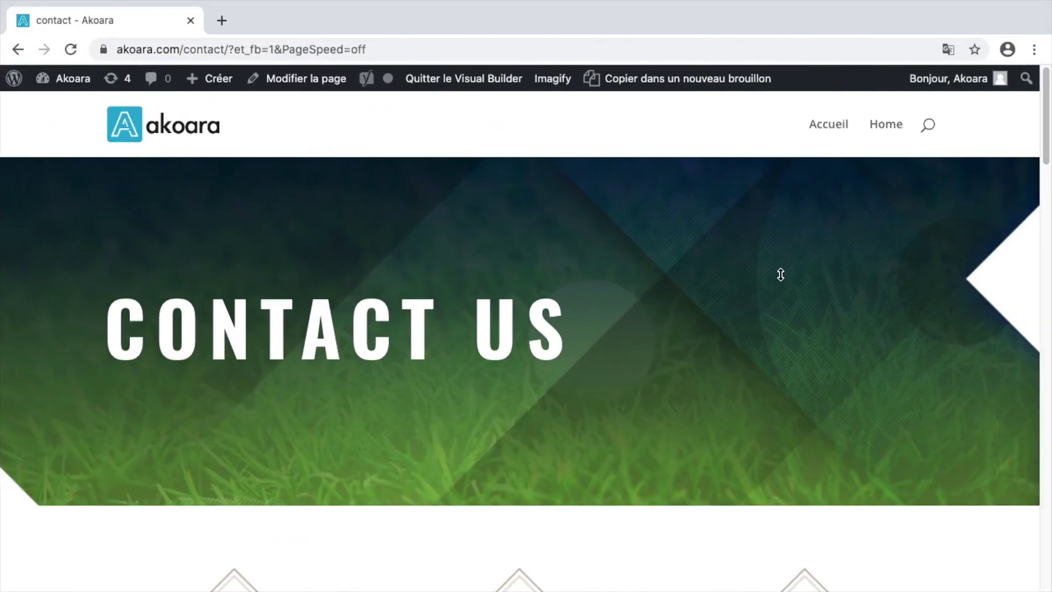
- Replace the hero section's grass background with the blue ocean image from the media library
{"action": "mouse_move", "coordinate": [496, 312]}
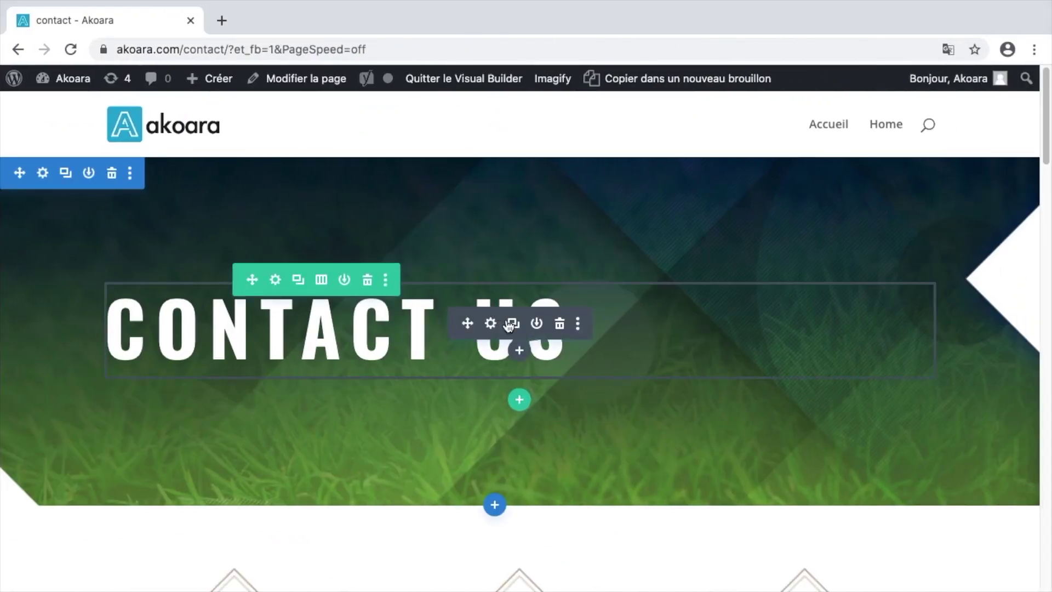
{"action": "left_click", "coordinate": [42, 173]}
{"action": "left_click", "coordinate": [113, 346]}
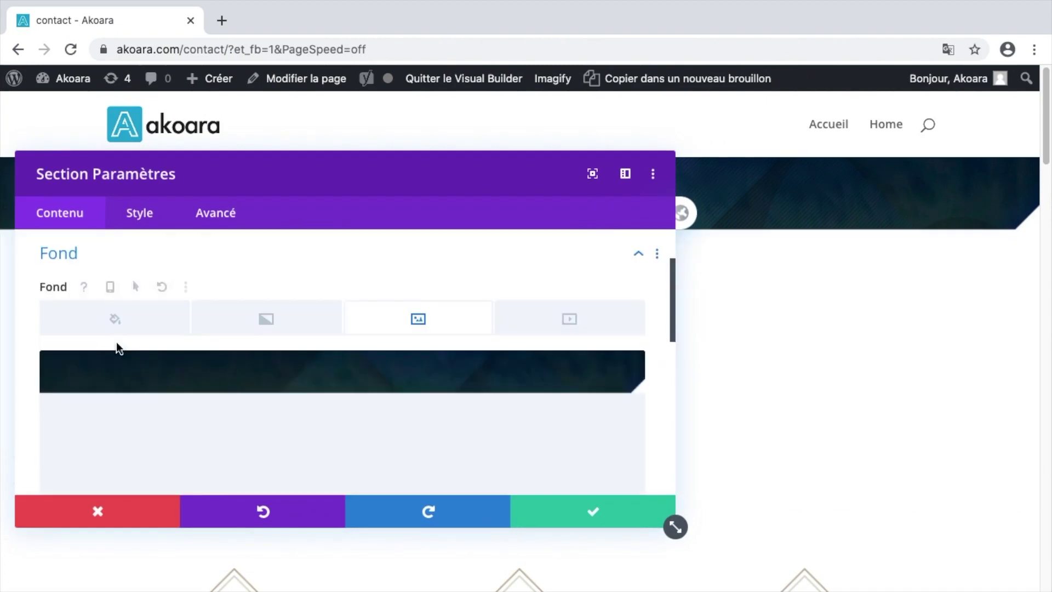
{"action": "left_click", "coordinate": [596, 350]}
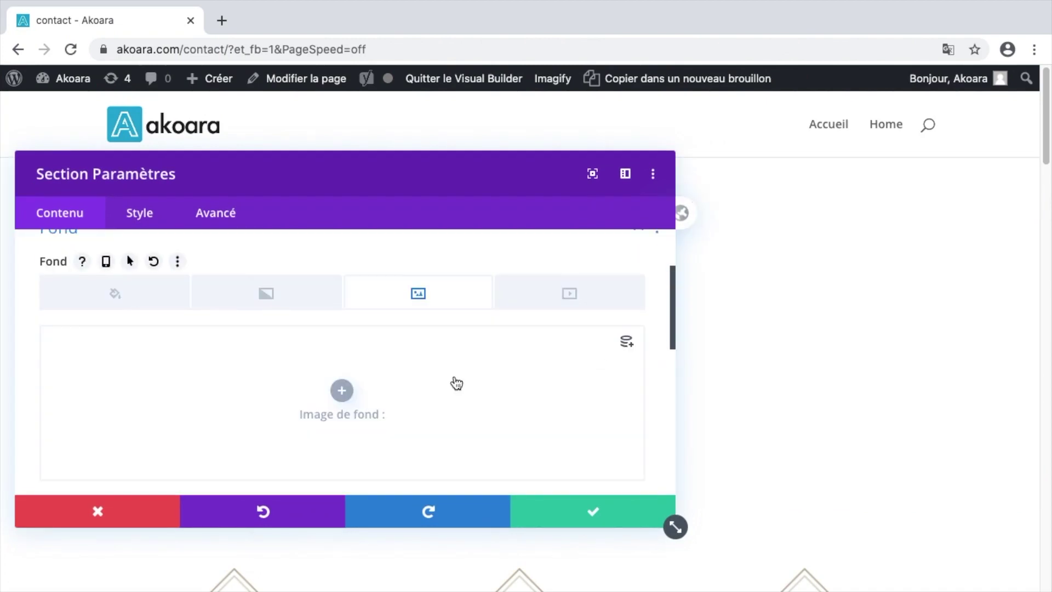
{"action": "left_click", "coordinate": [457, 383]}
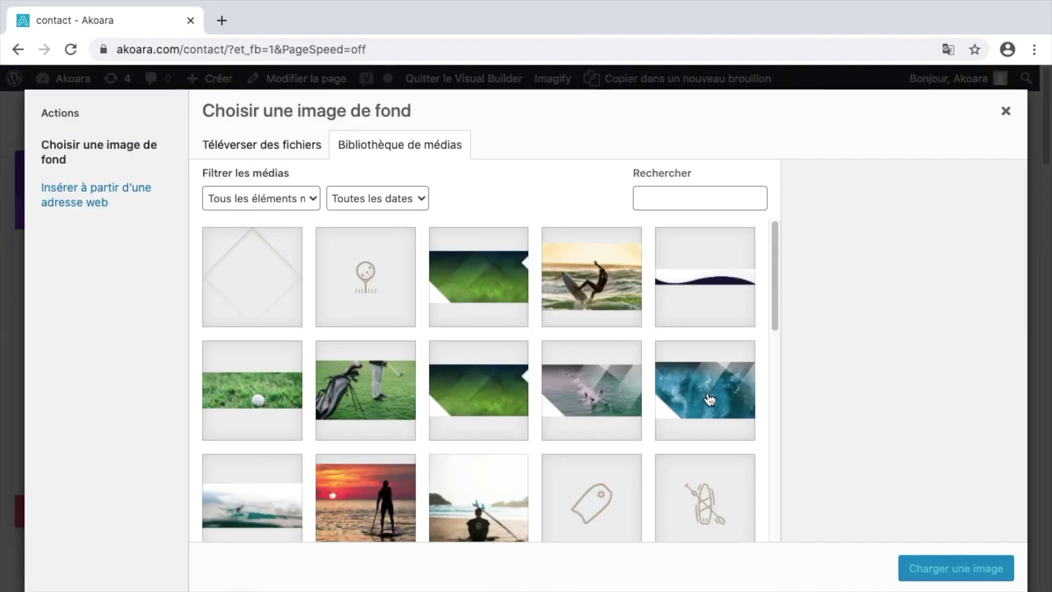
{"action": "left_click", "coordinate": [710, 400]}
{"action": "left_click", "coordinate": [956, 568]}
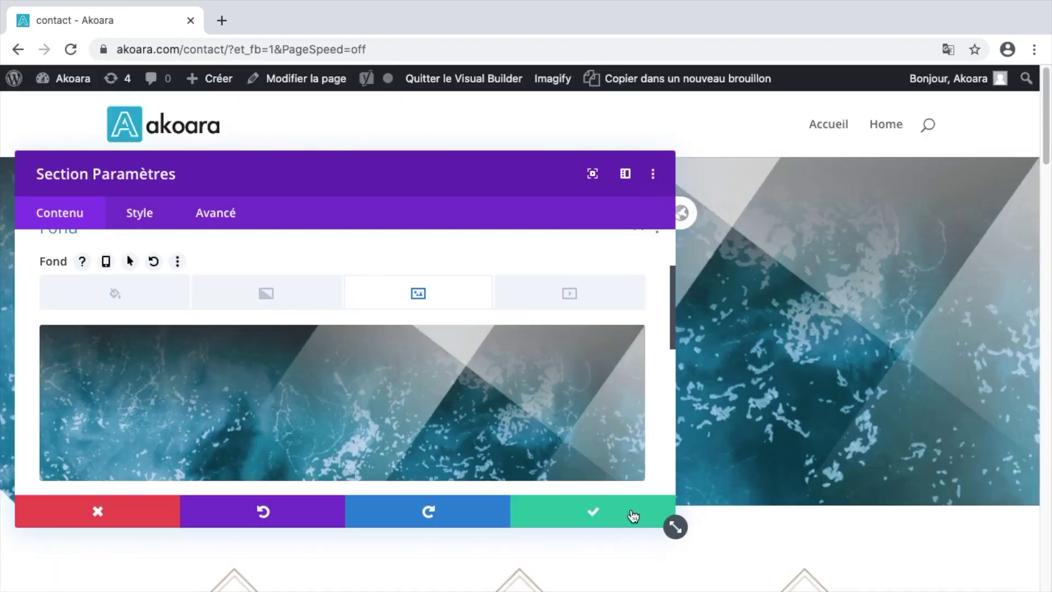
{"action": "left_click", "coordinate": [630, 513]}
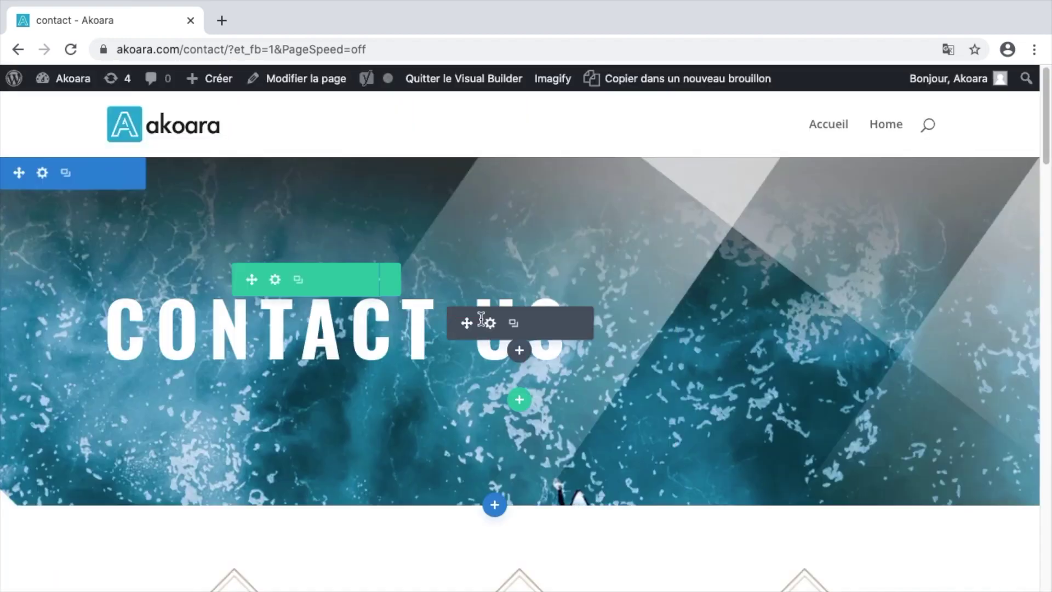
- Shorten the hero heading text to CONTACT and save it
{"action": "left_click", "coordinate": [486, 321]}
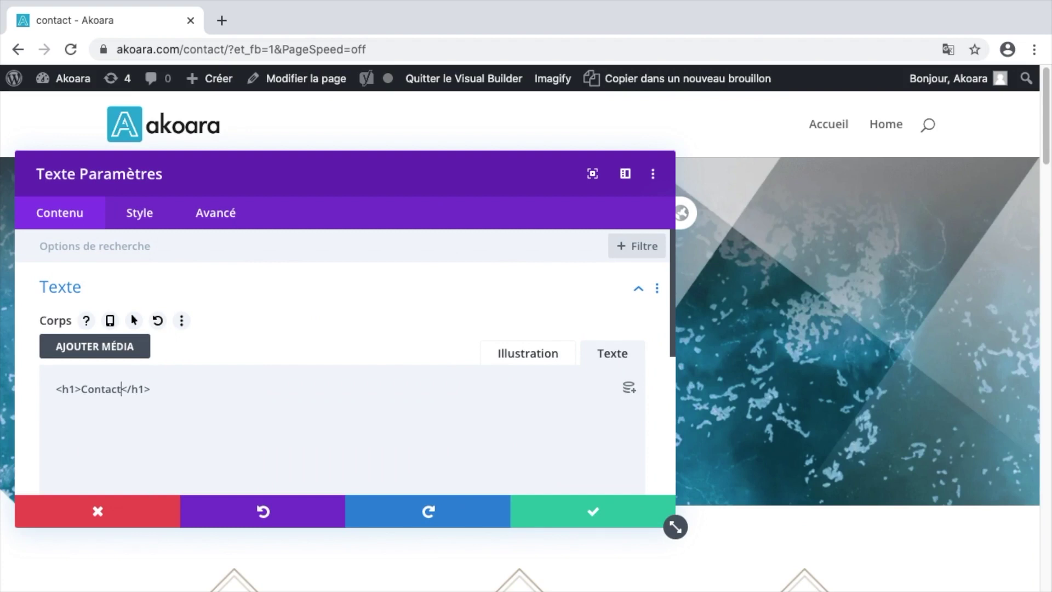
{"action": "left_click", "coordinate": [544, 510]}
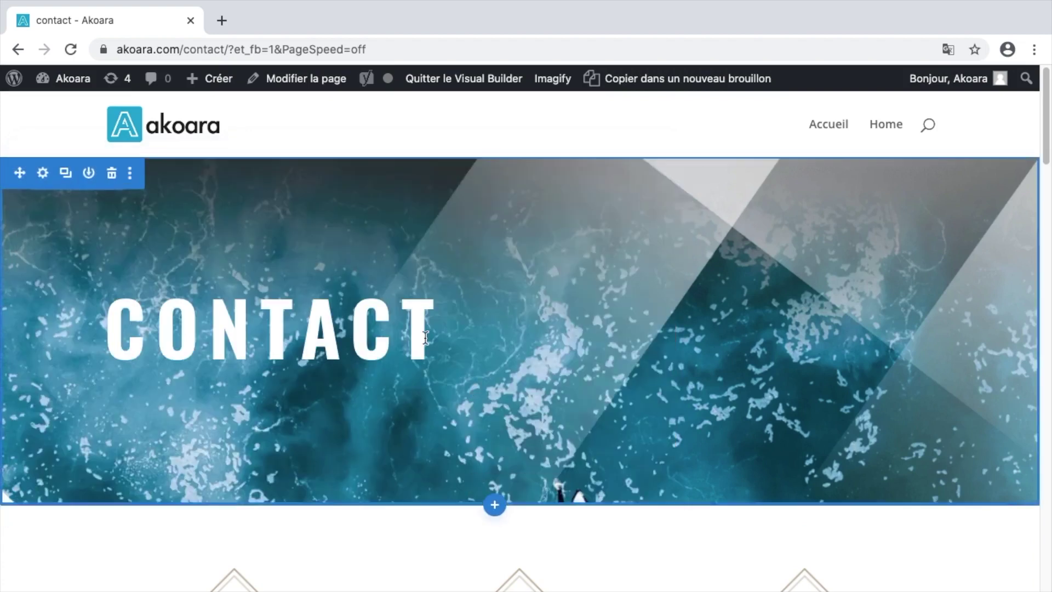
{"action": "scroll", "coordinate": [463, 411], "scroll_direction": "down", "scroll_amount": 5}
{"action": "scroll", "coordinate": [463, 411], "scroll_direction": "down", "scroll_amount": 2}
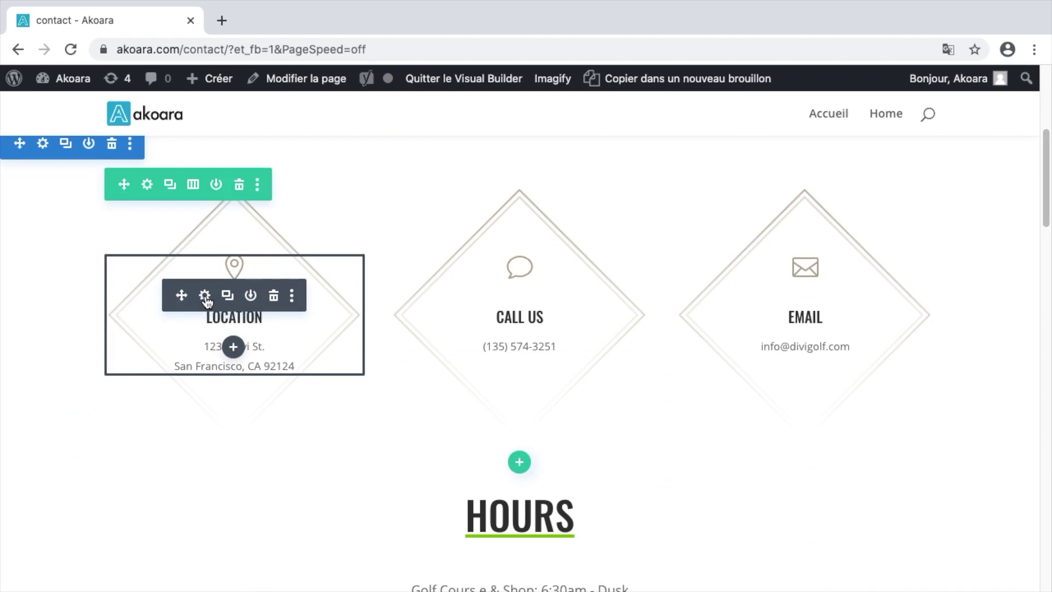
- Retitle the location card Localisation and paste the Anglet address, split onto two lines with <br>
{"action": "left_click", "coordinate": [205, 296]}
{"action": "left_click", "coordinate": [68, 346]}
{"action": "type", "text": "lisation"}
{"action": "key", "text": "Delete"}
{"action": "key", "text": "Delete"}
{"action": "key", "text": "Delete"}
{"action": "key", "text": "Delete"}
{"action": "left_click_drag", "start_coordinate": [291, 452], "coordinate": [75, 452]}
{"action": "type", "text": "10 Boulevard des plages, 64600 Anglet"}
{"action": "left_click_drag", "start_coordinate": [198, 169], "coordinate": [508, 157]}
{"action": "left_click_drag", "start_coordinate": [509, 442], "coordinate": [515, 442]}
{"action": "type", "text": "<br>"}
{"action": "key", "text": "Escape"}
- Retitle the Call Us card Téléphone and enter the new phone number
{"action": "left_click", "coordinate": [519, 300]}
{"action": "left_click_drag", "start_coordinate": [397, 335], "coordinate": [353, 335]}
{"action": "type", "text": "Téléphone"}
{"action": "left_click_drag", "start_coordinate": [459, 441], "coordinate": [385, 441]}
{"action": "type", "text": "0"}
{"action": "key", "text": "Escape"}
- Replace the divigolf domain in the Email card's address with the Akoara domain
{"action": "left_click", "coordinate": [803, 296]}
{"action": "double_click", "coordinate": [438, 441]}
{"action": "type", "text": "a"}
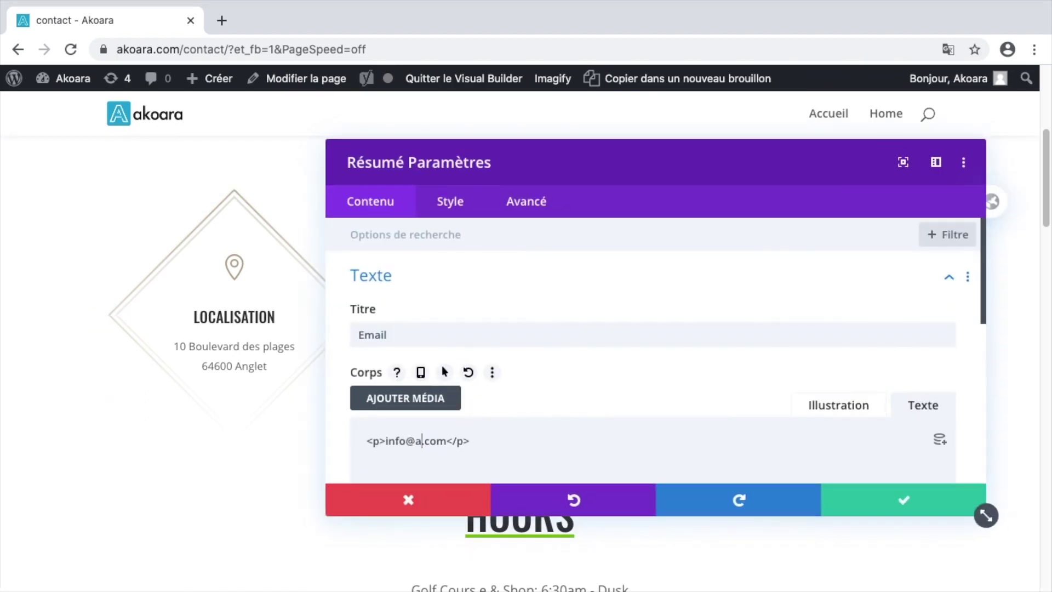
{"action": "left_click", "coordinate": [881, 495]}
{"action": "scroll", "coordinate": [453, 313], "scroll_direction": "down", "scroll_amount": 6}
{"action": "scroll", "coordinate": [456, 313], "scroll_direction": "up", "scroll_amount": 2}
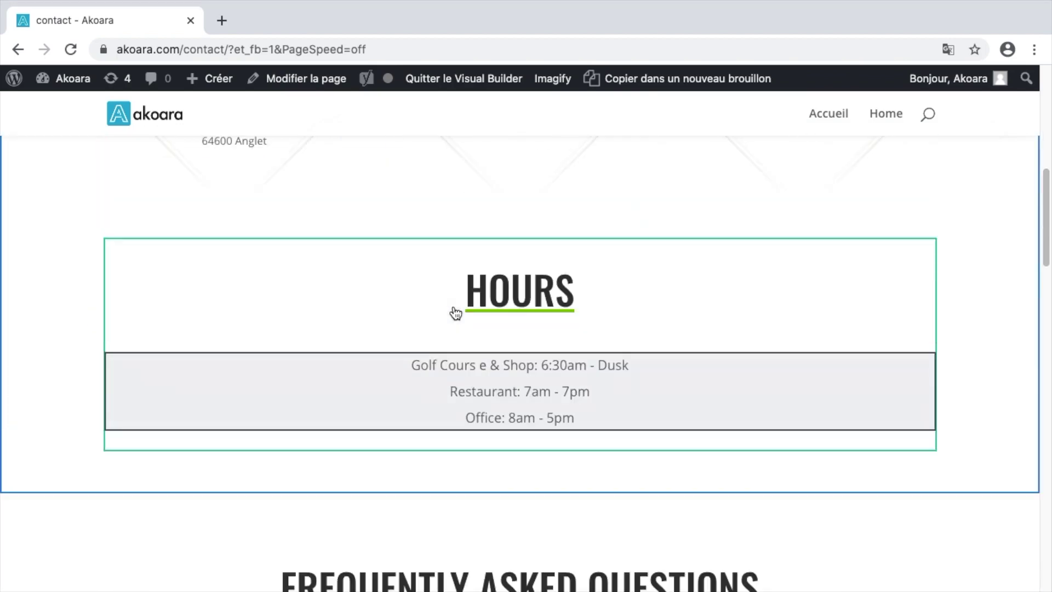
- Delete the HOURS block beside the contact cards and scroll down to the FAQ section
{"action": "left_click_drag", "start_coordinate": [152, 258], "coordinate": [155, 289]}
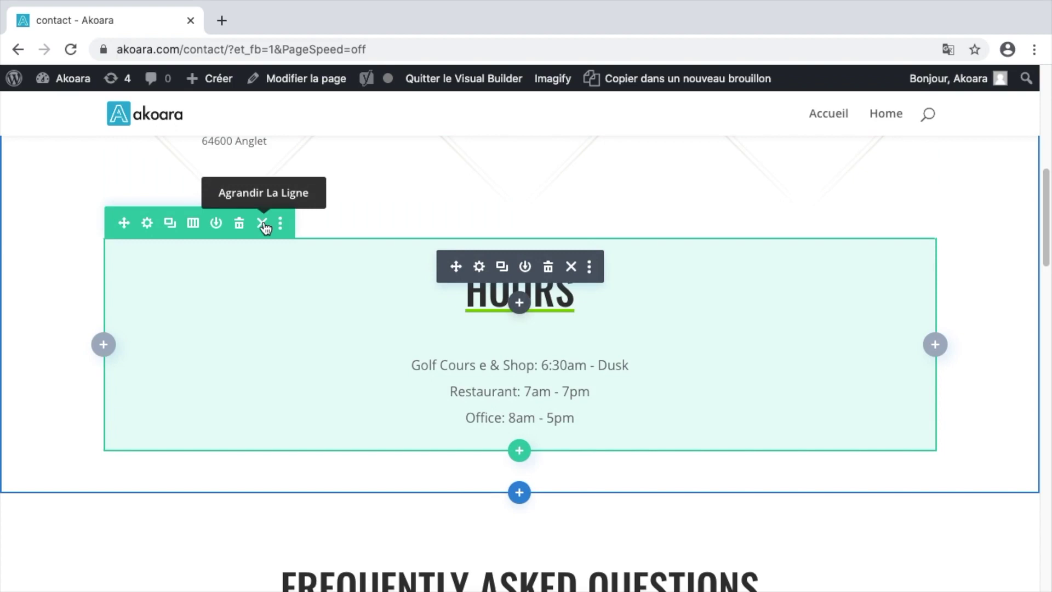
{"action": "left_click", "coordinate": [263, 224]}
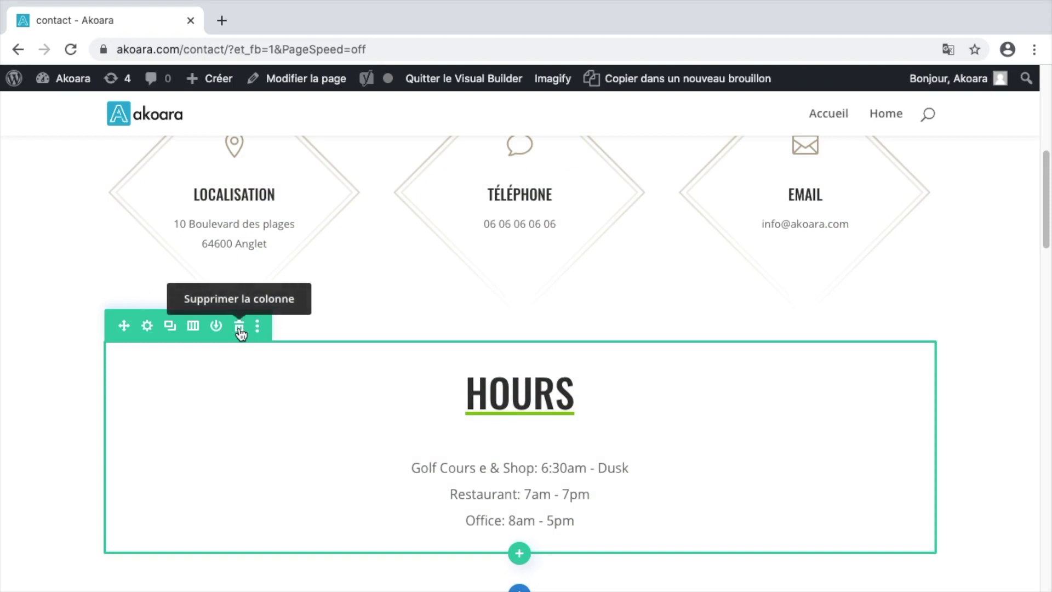
{"action": "left_click", "coordinate": [239, 328]}
{"action": "scroll", "coordinate": [240, 328], "scroll_direction": "down", "scroll_amount": 3}
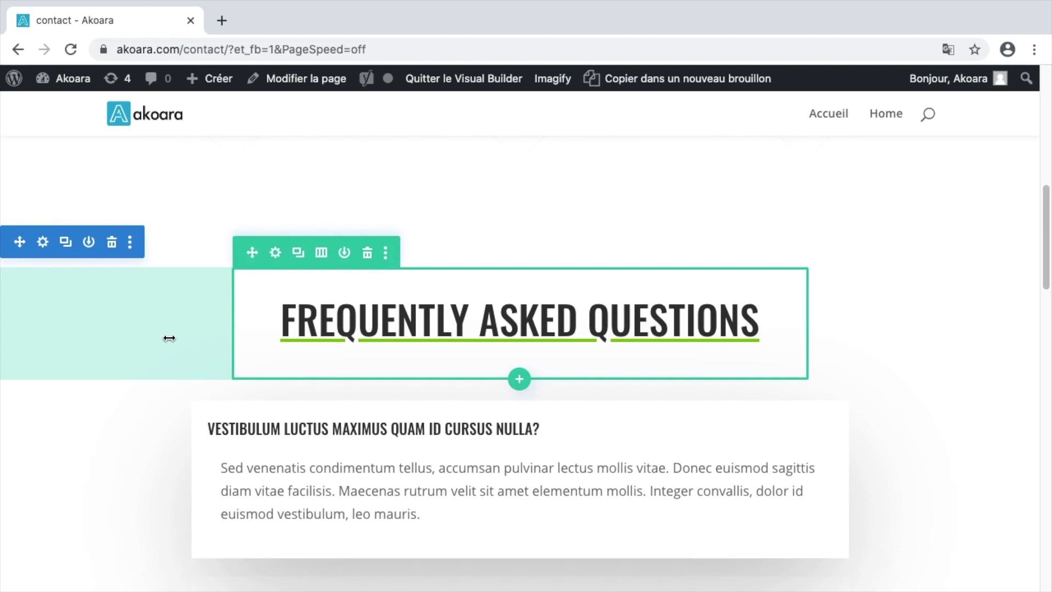
{"action": "scroll", "coordinate": [167, 340], "scroll_direction": "down", "scroll_amount": 3}
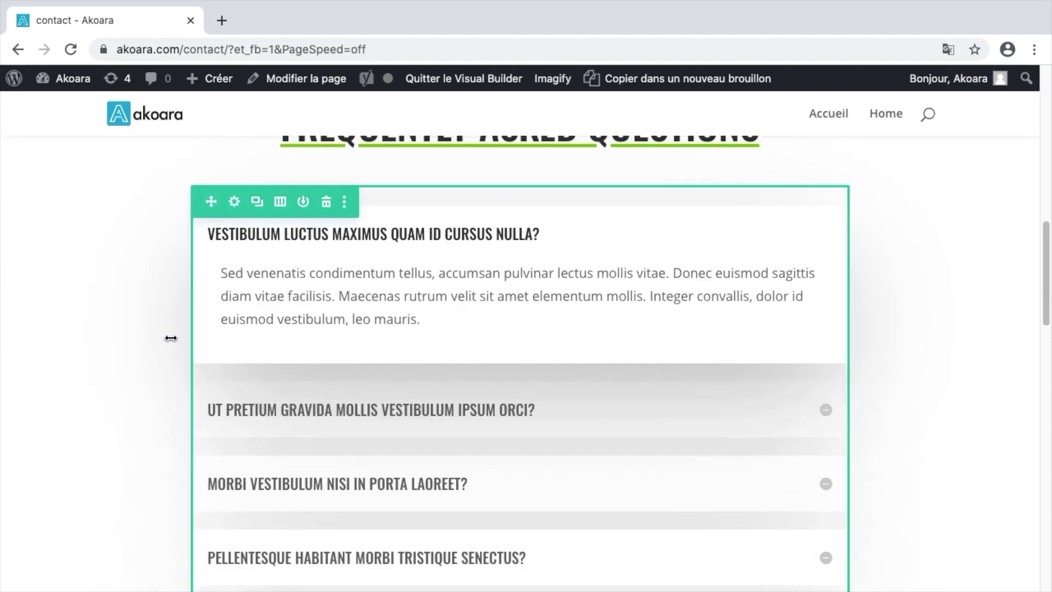
{"action": "scroll", "coordinate": [168, 340], "scroll_direction": "up", "scroll_amount": 5}
{"action": "scroll", "coordinate": [172, 342], "scroll_direction": "up", "scroll_amount": 3}
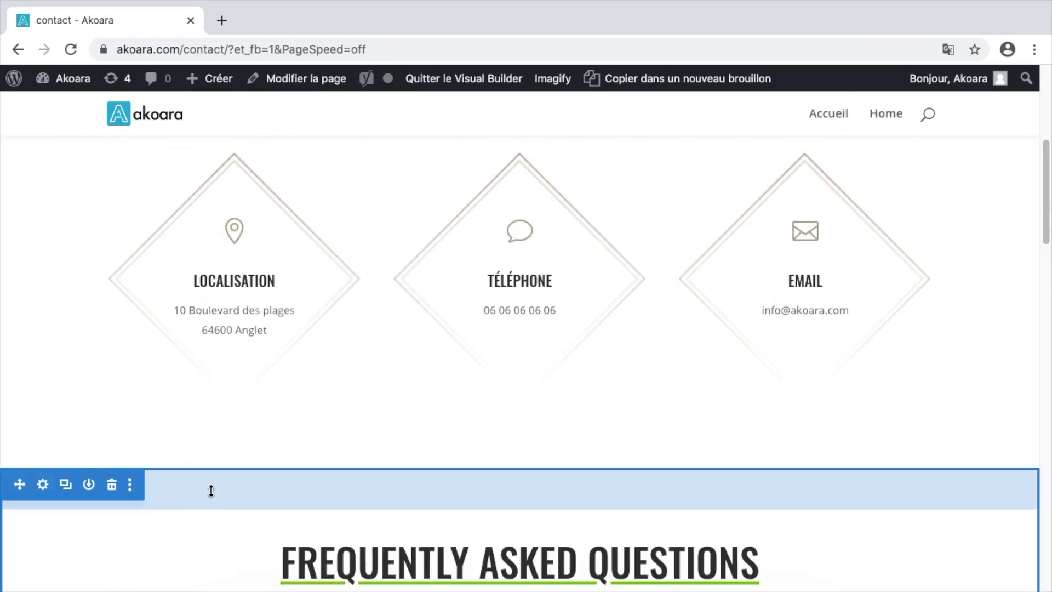
{"action": "scroll", "coordinate": [211, 490], "scroll_direction": "down", "scroll_amount": 4}
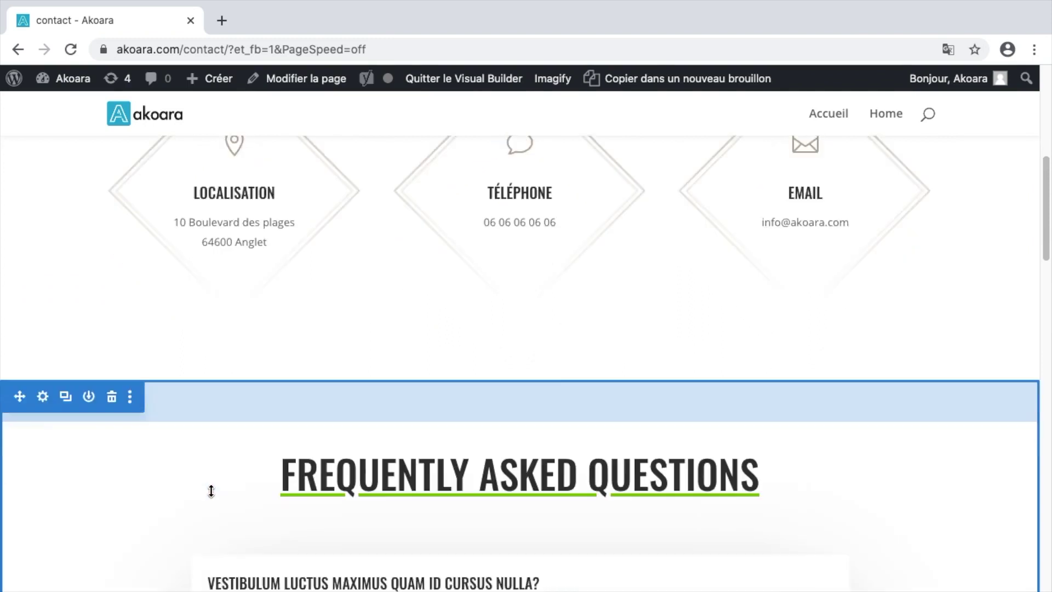
{"action": "scroll", "coordinate": [147, 392], "scroll_direction": "up", "scroll_amount": 4}
{"action": "scroll", "coordinate": [147, 396], "scroll_direction": "down", "scroll_amount": 2}
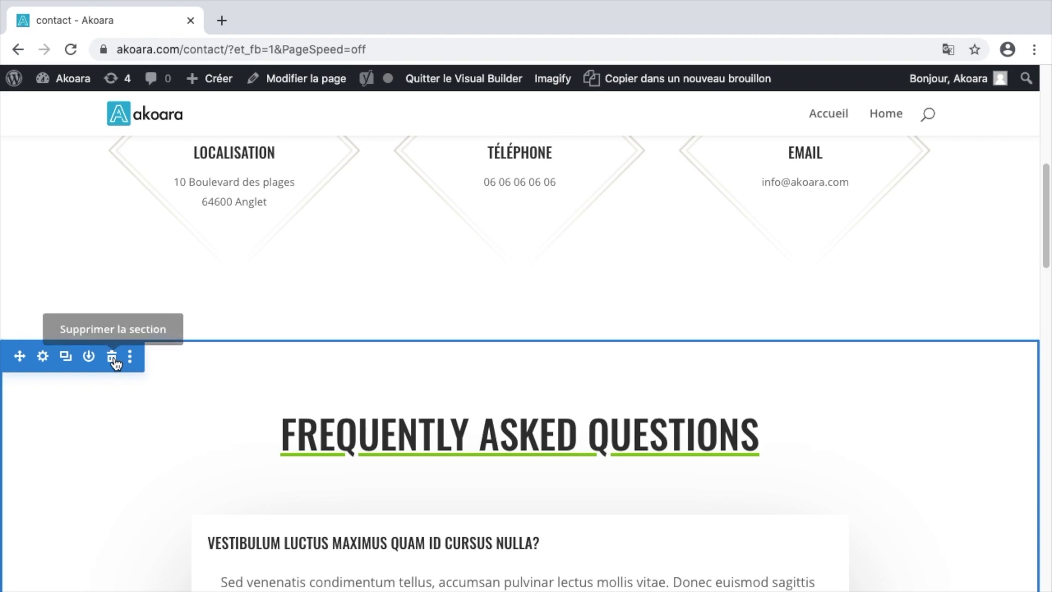
- Delete the FAQ section and move the Send a Message form row above the map
{"action": "left_click", "coordinate": [111, 357]}
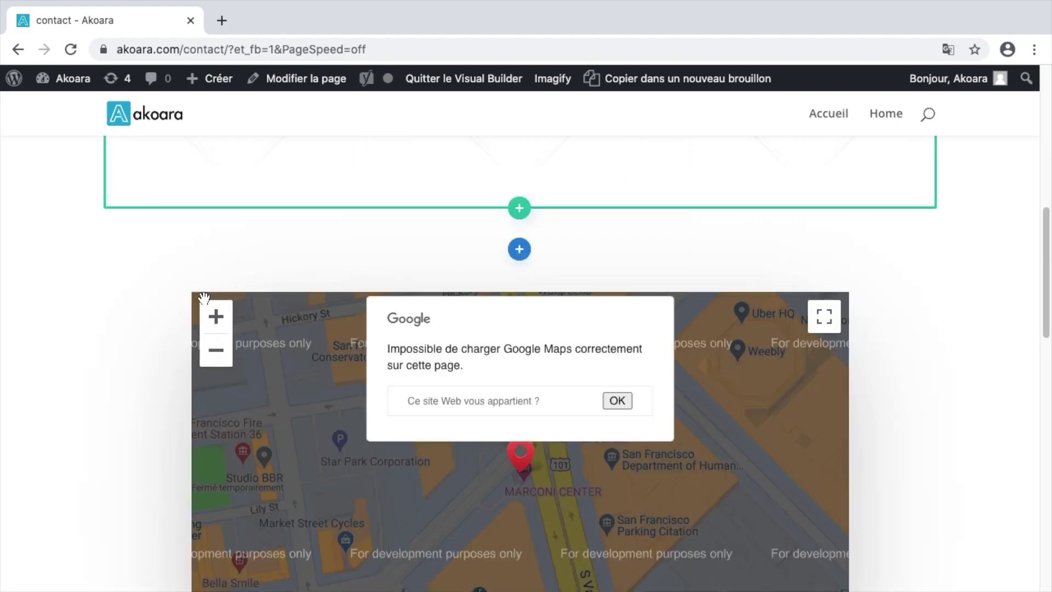
{"action": "scroll", "coordinate": [204, 297], "scroll_direction": "down", "scroll_amount": 1}
{"action": "scroll", "coordinate": [206, 295], "scroll_direction": "down", "scroll_amount": 5}
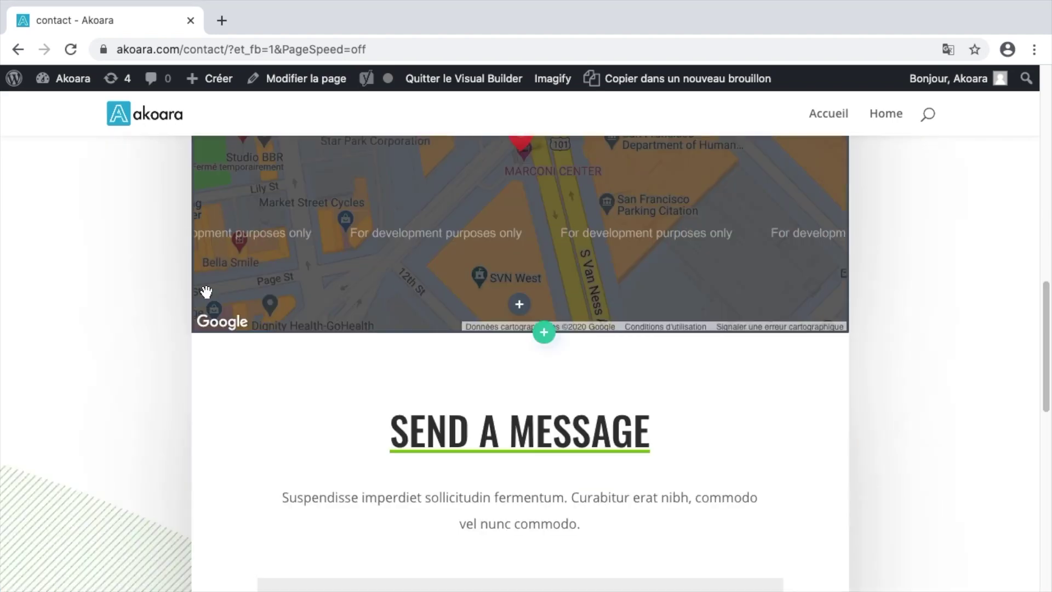
{"action": "scroll", "coordinate": [206, 292], "scroll_direction": "down", "scroll_amount": 8}
{"action": "scroll", "coordinate": [206, 294], "scroll_direction": "up", "scroll_amount": 8}
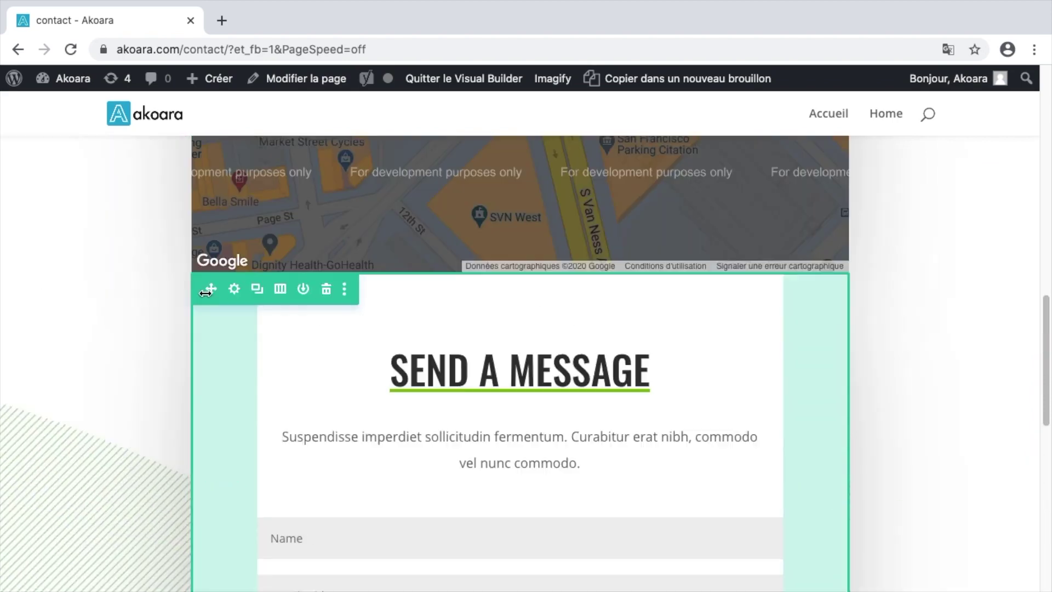
{"action": "scroll", "coordinate": [206, 307], "scroll_direction": "up", "scroll_amount": 2}
{"action": "scroll", "coordinate": [227, 321], "scroll_direction": "up", "scroll_amount": 4}
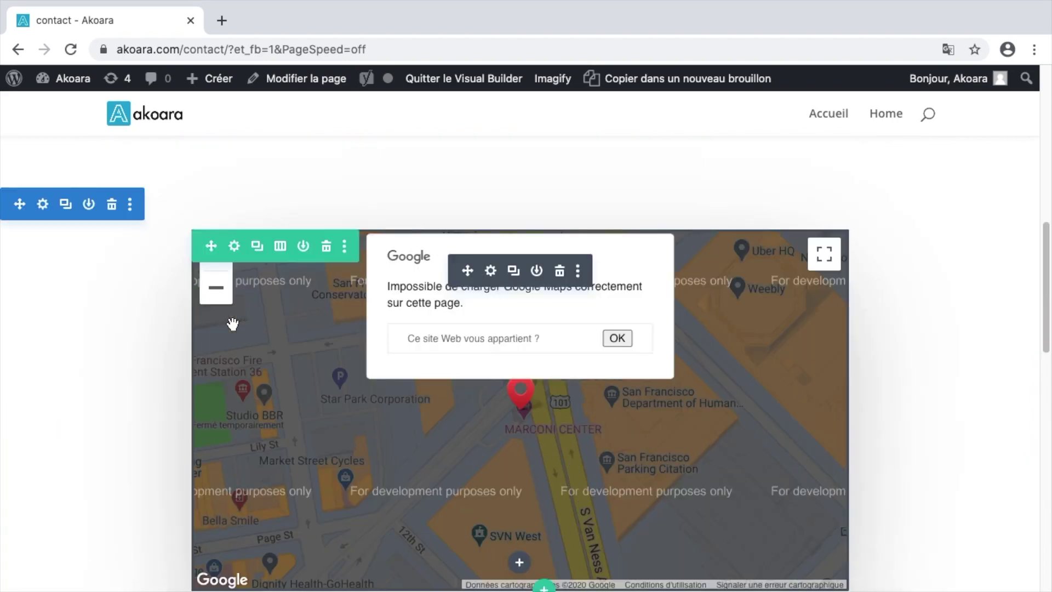
{"action": "scroll", "coordinate": [232, 324], "scroll_direction": "down", "scroll_amount": 4}
{"action": "mouse_move", "coordinate": [235, 409]}
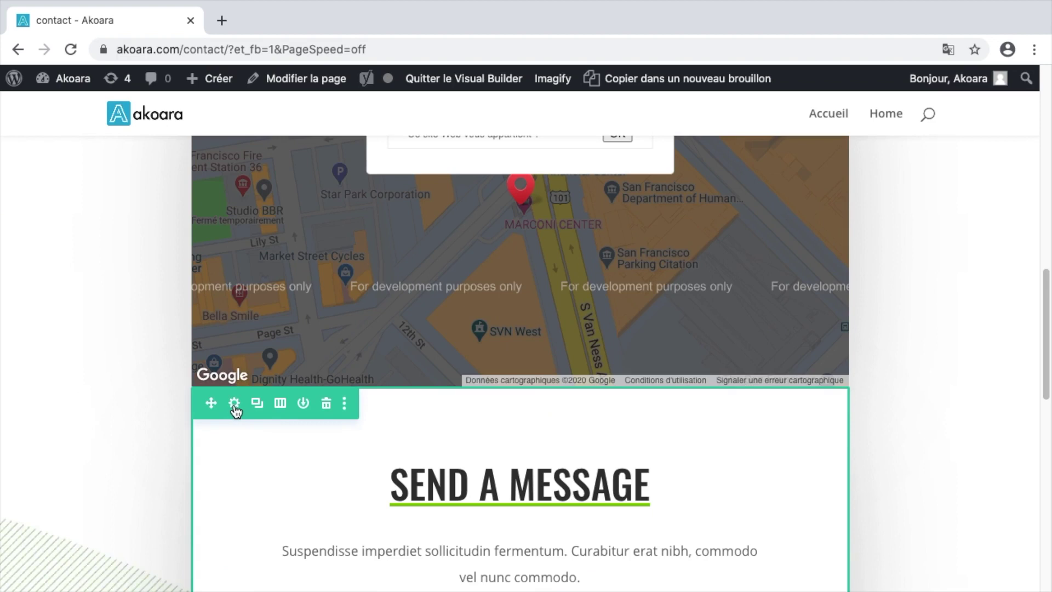
{"action": "left_click_drag", "start_coordinate": [235, 405], "coordinate": [228, 261]}
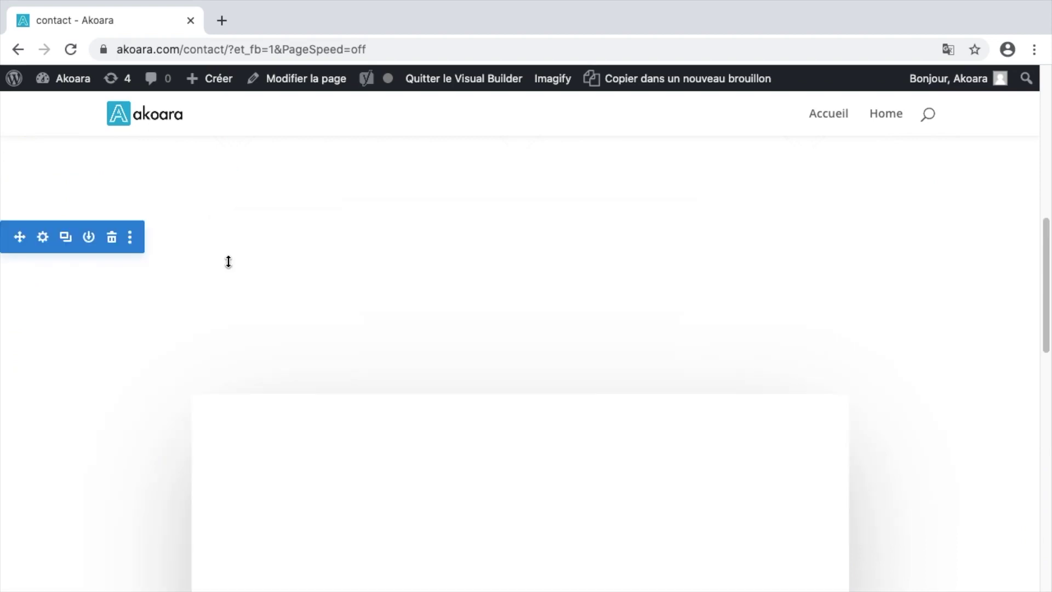
- Add 100px of bottom padding beneath the form section
{"action": "scroll", "coordinate": [232, 298], "scroll_direction": "down", "scroll_amount": 5}
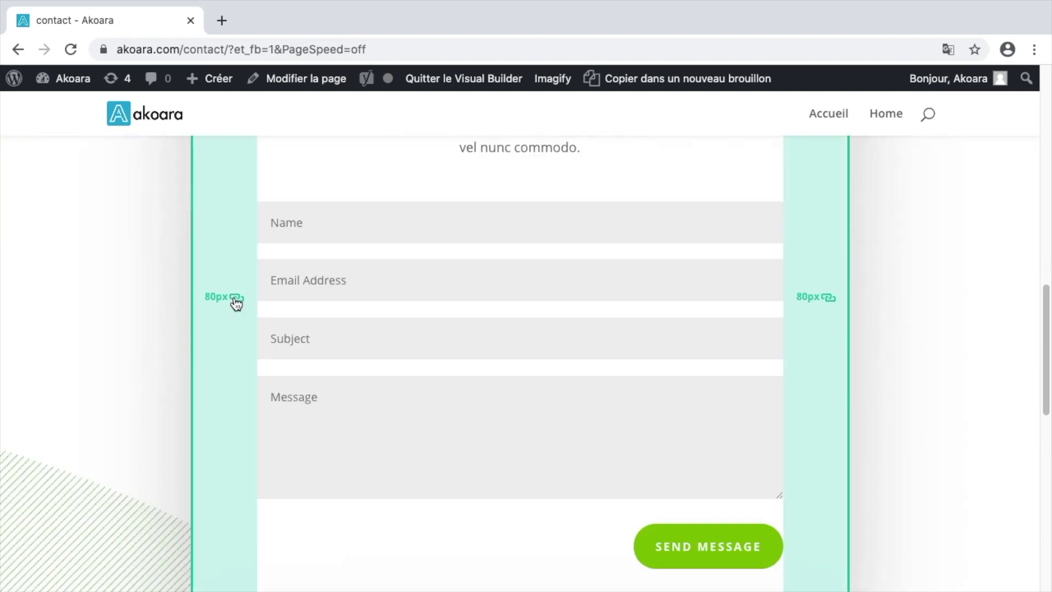
{"action": "scroll", "coordinate": [236, 303], "scroll_direction": "down", "scroll_amount": 4}
{"action": "scroll", "coordinate": [245, 312], "scroll_direction": "down", "scroll_amount": 1}
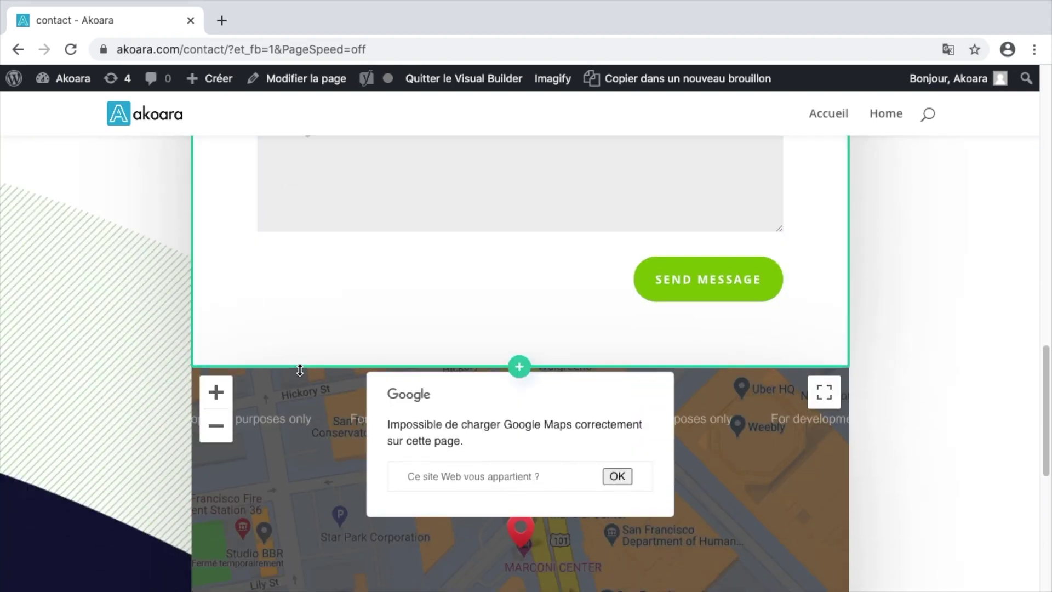
{"action": "left_click_drag", "start_coordinate": [299, 370], "coordinate": [295, 452]}
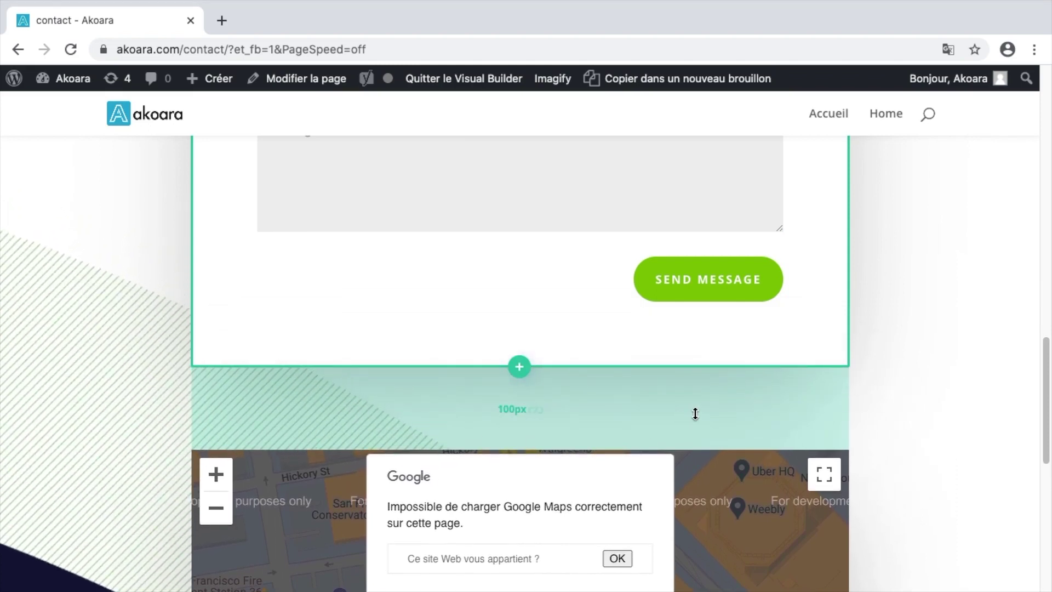
{"action": "scroll", "coordinate": [658, 403], "scroll_direction": "up", "scroll_amount": 10}
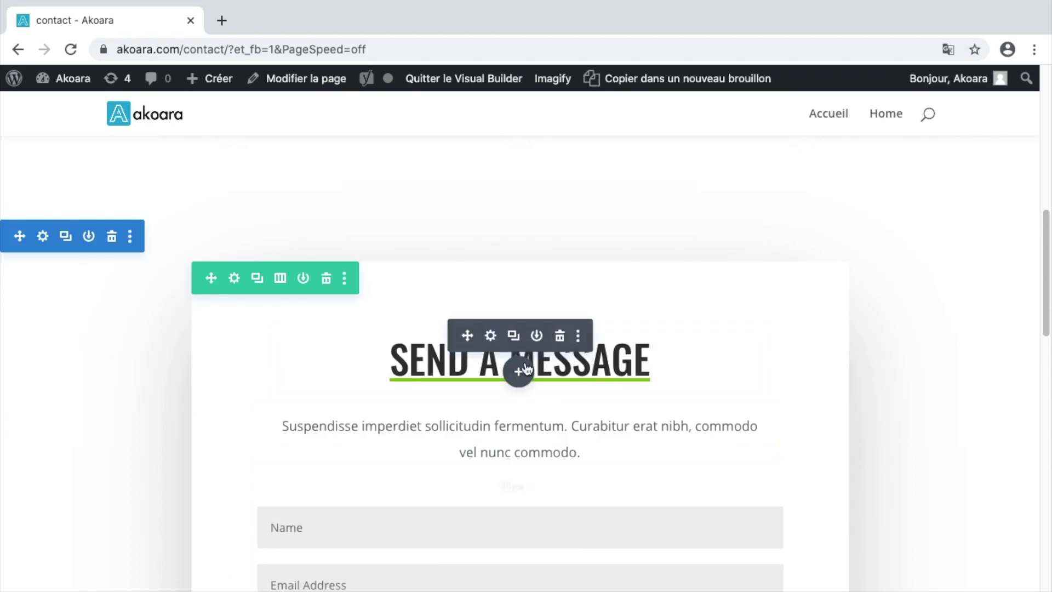
- Rename the form heading to Message and give its H2 a blue underline
{"action": "left_click", "coordinate": [497, 336]}
{"action": "left_click_drag", "start_coordinate": [475, 378], "coordinate": [392, 376]}
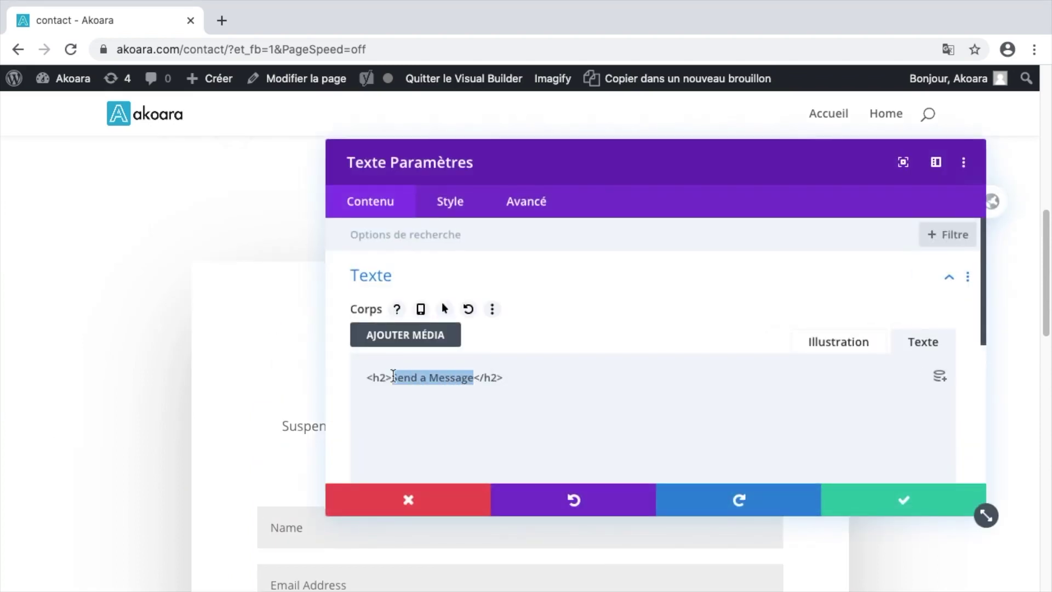
{"action": "type", "text": "M"}
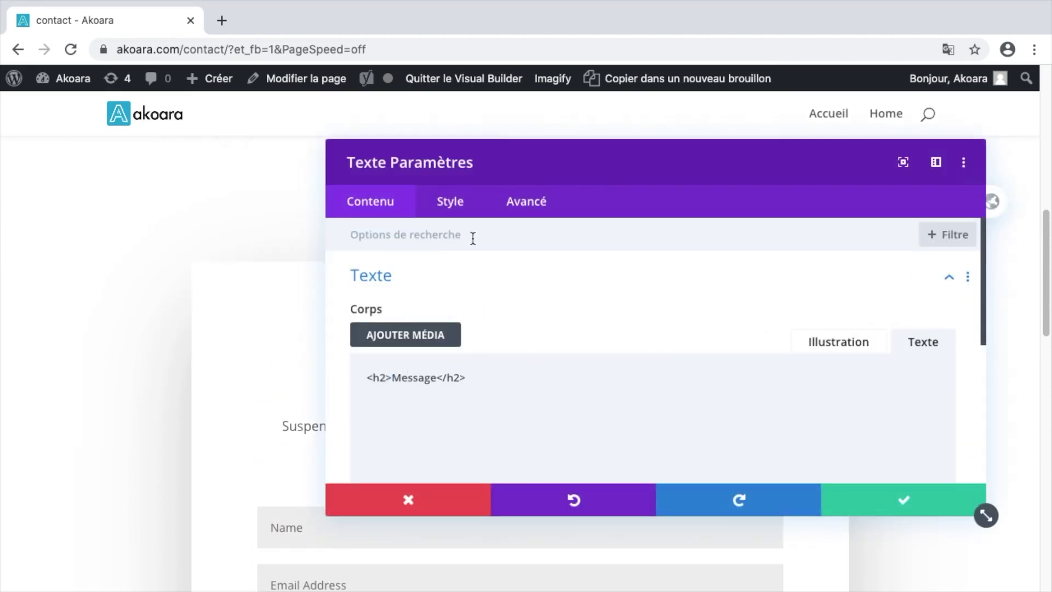
{"action": "left_click", "coordinate": [450, 201]}
{"action": "left_click", "coordinate": [485, 335]}
{"action": "left_click", "coordinate": [500, 288]}
{"action": "scroll", "coordinate": [500, 340], "scroll_direction": "down", "scroll_amount": 3}
{"action": "left_click", "coordinate": [877, 498]}
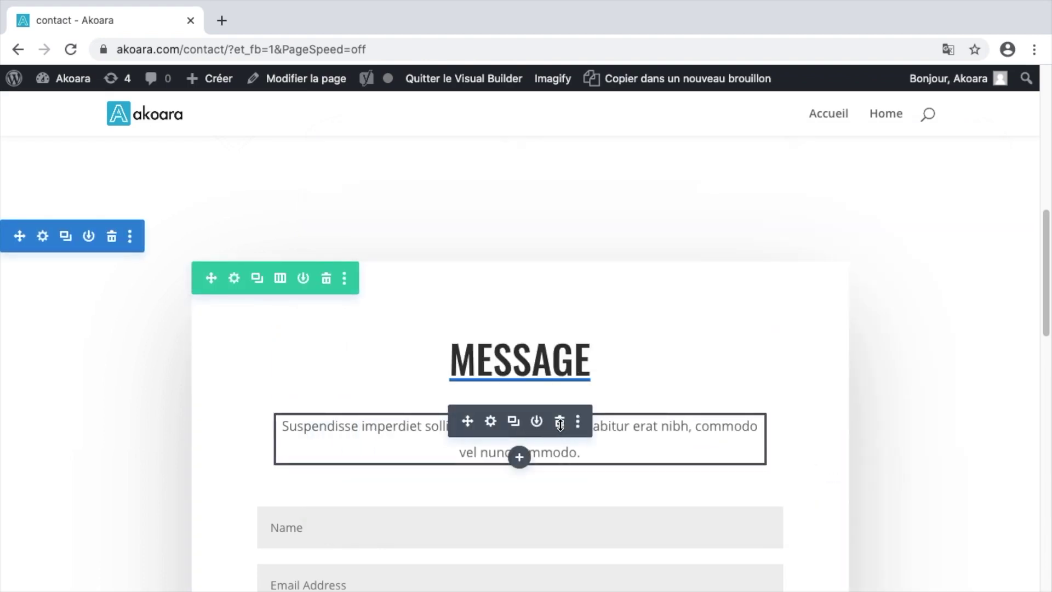
- Delete the placeholder paragraph under the Message heading
{"action": "left_click", "coordinate": [560, 423]}
{"action": "scroll", "coordinate": [394, 411], "scroll_direction": "down", "scroll_amount": 2}
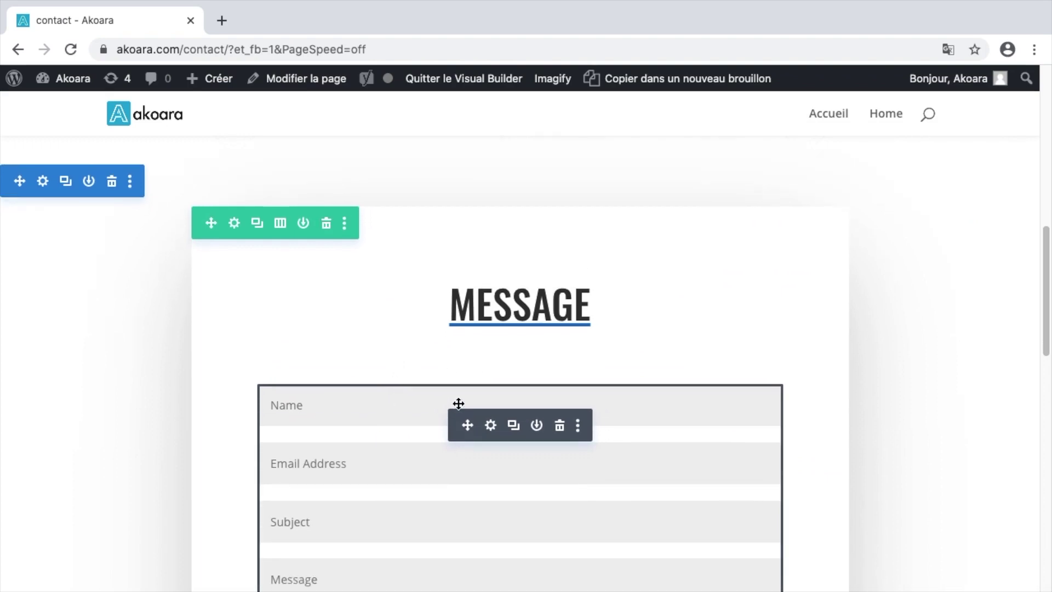
{"action": "scroll", "coordinate": [459, 403], "scroll_direction": "down", "scroll_amount": 2}
- Rename the contact form's Name field label to Nom
{"action": "left_click", "coordinate": [491, 373]}
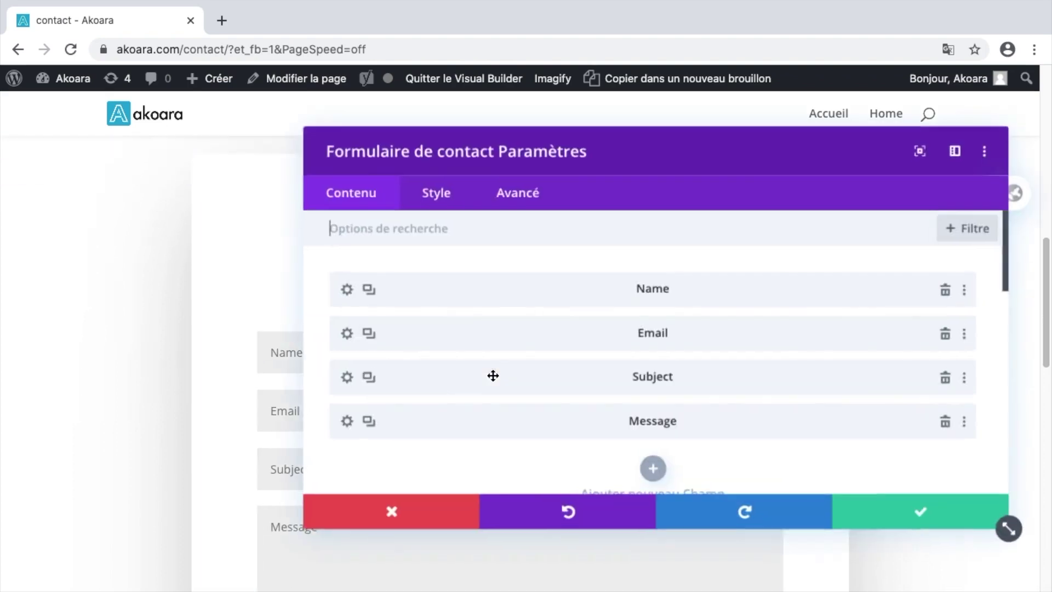
{"action": "left_click", "coordinate": [367, 292]}
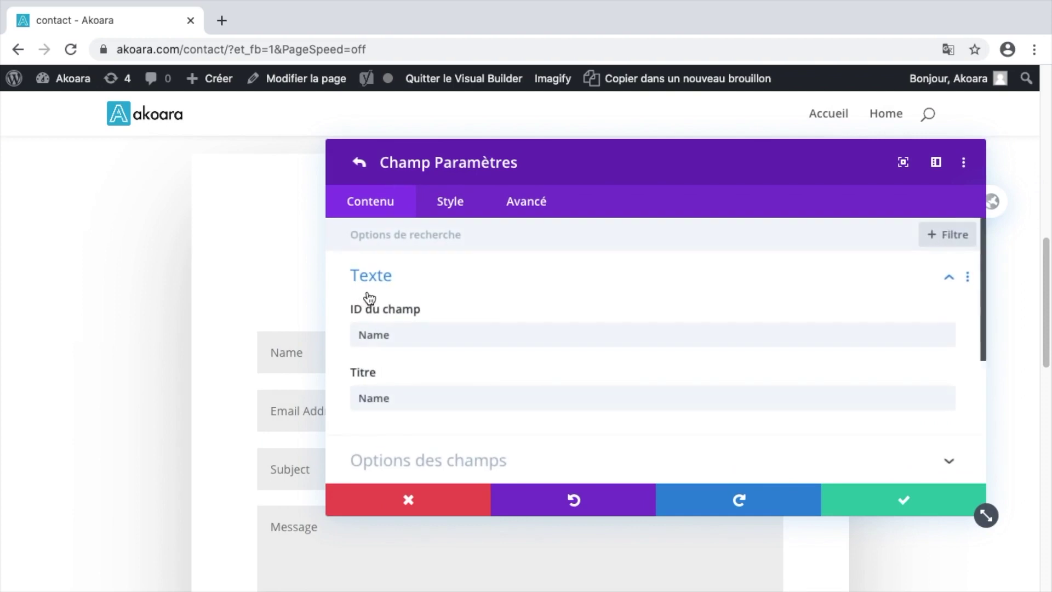
{"action": "left_click_drag", "start_coordinate": [407, 331], "coordinate": [348, 334]}
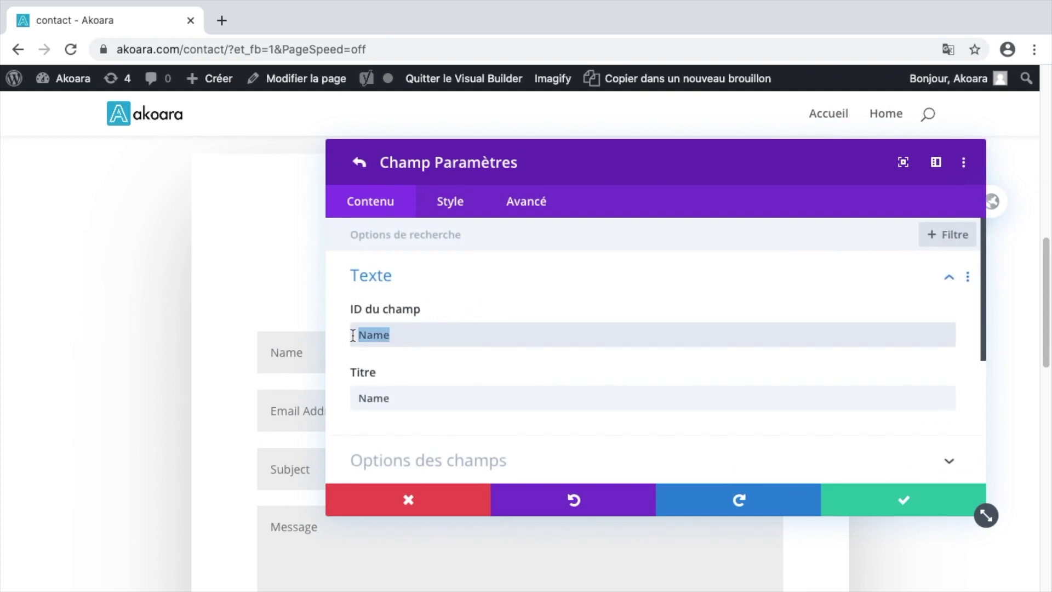
{"action": "left_click", "coordinate": [415, 364]}
{"action": "left_click_drag", "start_coordinate": [396, 399], "coordinate": [355, 394]}
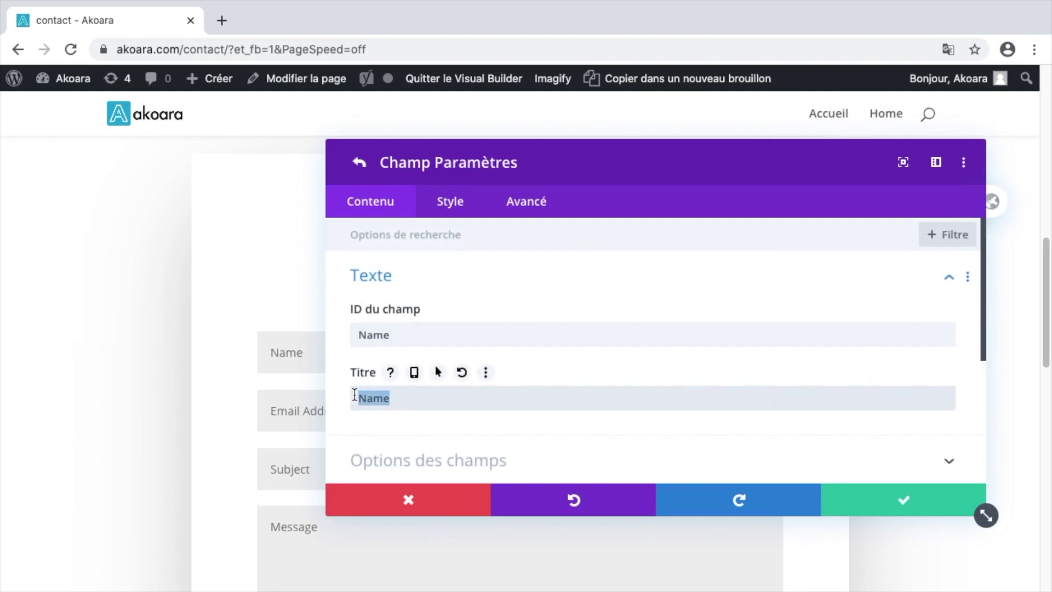
{"action": "type", "text": "N"}
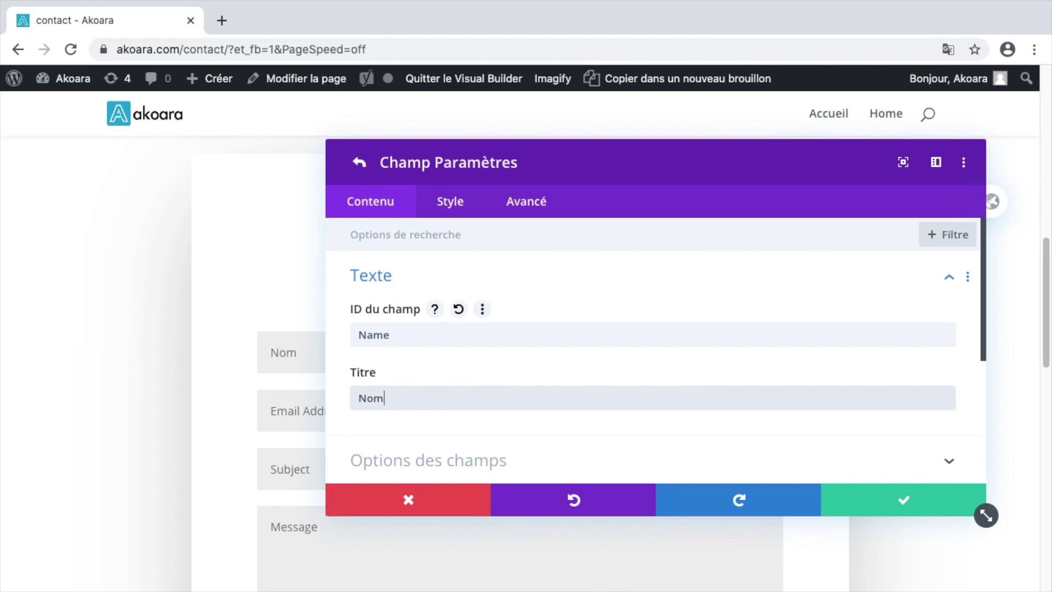
{"action": "left_click", "coordinate": [862, 503]}
- Shorten the Email Address label to Email and rename Subject to Sujet
{"action": "left_click", "coordinate": [368, 334]}
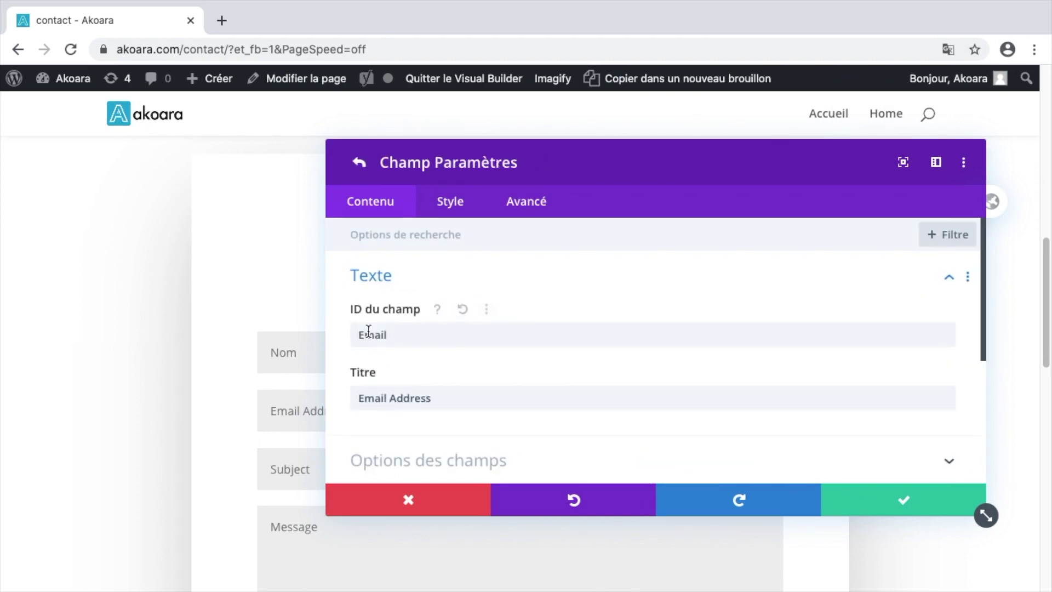
{"action": "left_click_drag", "start_coordinate": [446, 399], "coordinate": [392, 398]}
{"action": "key", "text": "BackSpace"}
{"action": "left_click", "coordinate": [869, 500]}
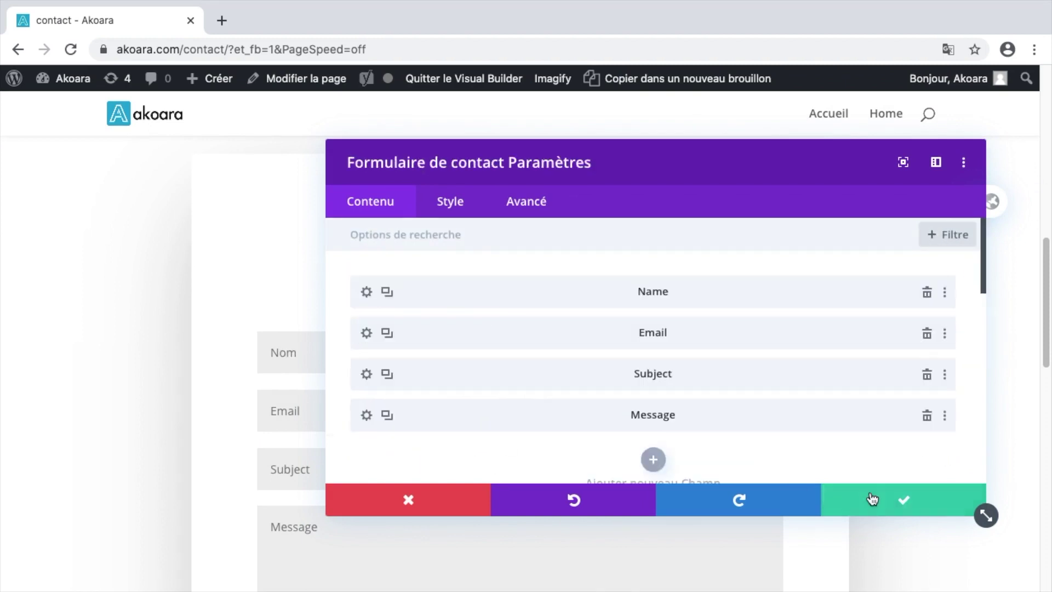
{"action": "left_click", "coordinate": [366, 375]}
{"action": "left_click_drag", "start_coordinate": [398, 398], "coordinate": [325, 397]}
{"action": "type", "text": "Sujet"}
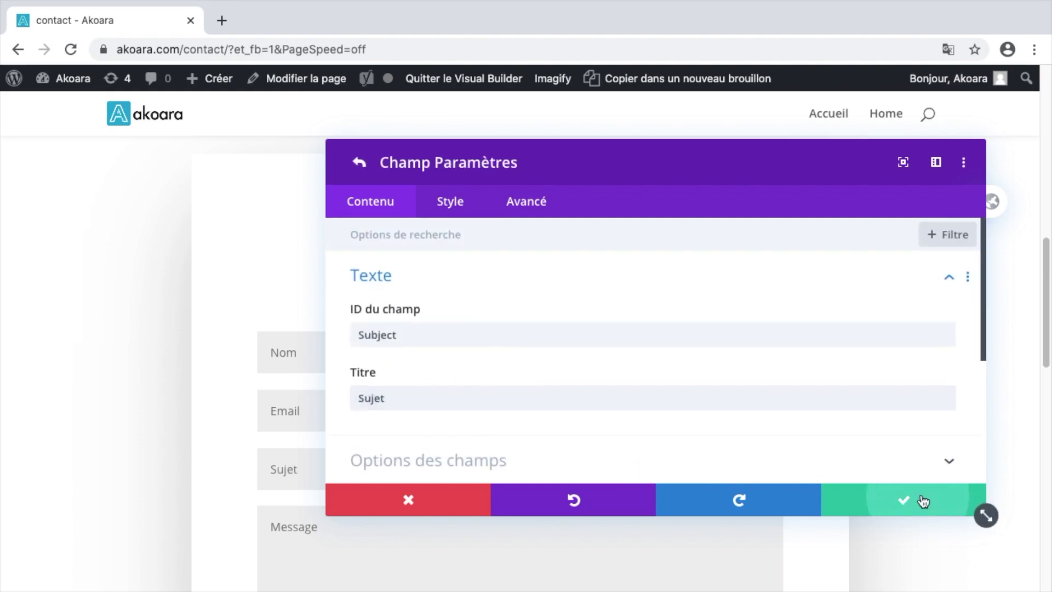
{"action": "left_click", "coordinate": [928, 500]}
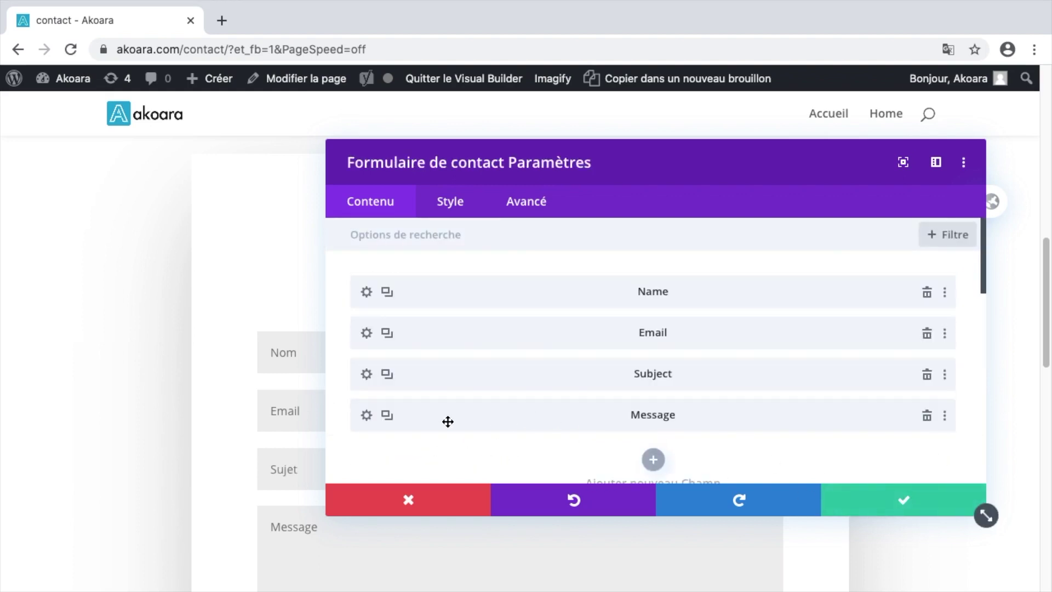
- Set the success message to 'Votre message a bien été envoyé' and the submit text to Envoyer
{"action": "scroll", "coordinate": [458, 405], "scroll_direction": "down", "scroll_amount": 5}
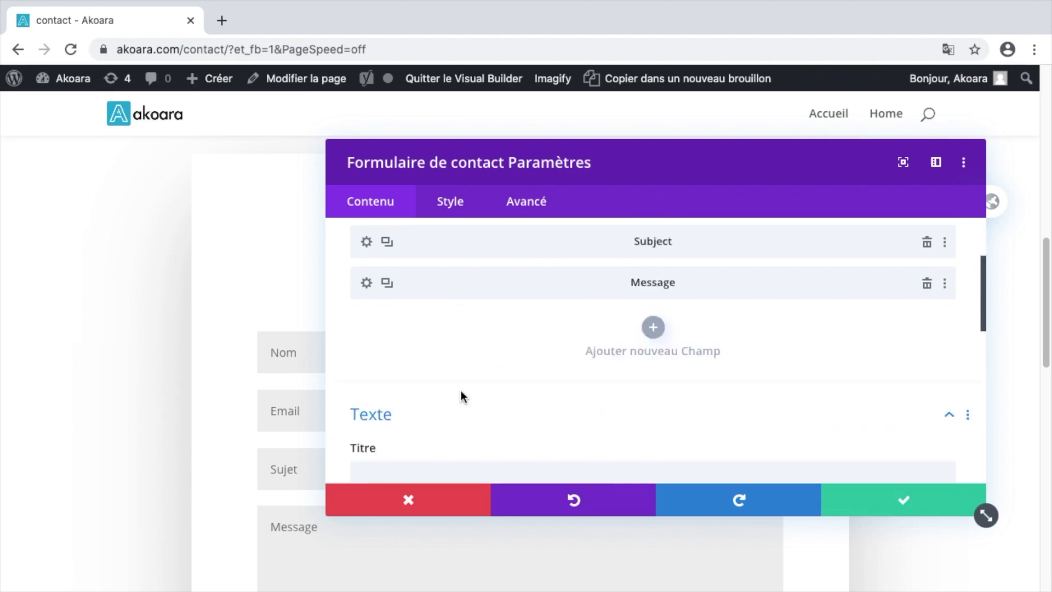
{"action": "scroll", "coordinate": [465, 389], "scroll_direction": "down", "scroll_amount": 1}
{"action": "left_click", "coordinate": [464, 389]}
{"action": "type", "text": "Votre"}
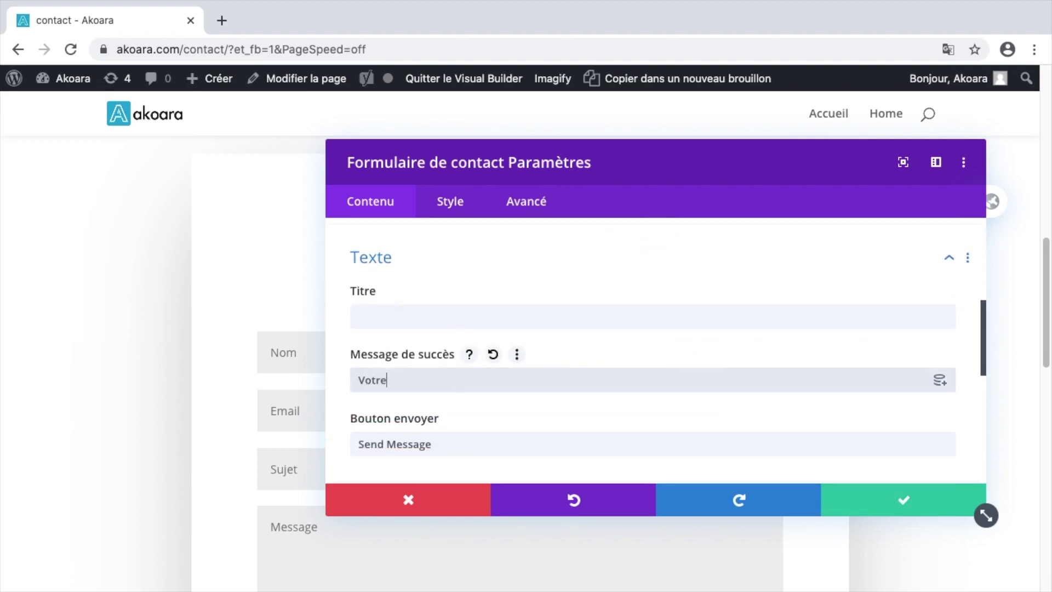
{"action": "type", "text": " message a bien été envoyé"}
{"action": "scroll", "coordinate": [459, 406], "scroll_direction": "down", "scroll_amount": 1}
{"action": "triple_click", "coordinate": [458, 406]}
{"action": "type", "text": "Envoyer"}
- Enter the site's info e-mail address as the form recipient and save the settings
{"action": "scroll", "coordinate": [452, 337], "scroll_direction": "down", "scroll_amount": 3}
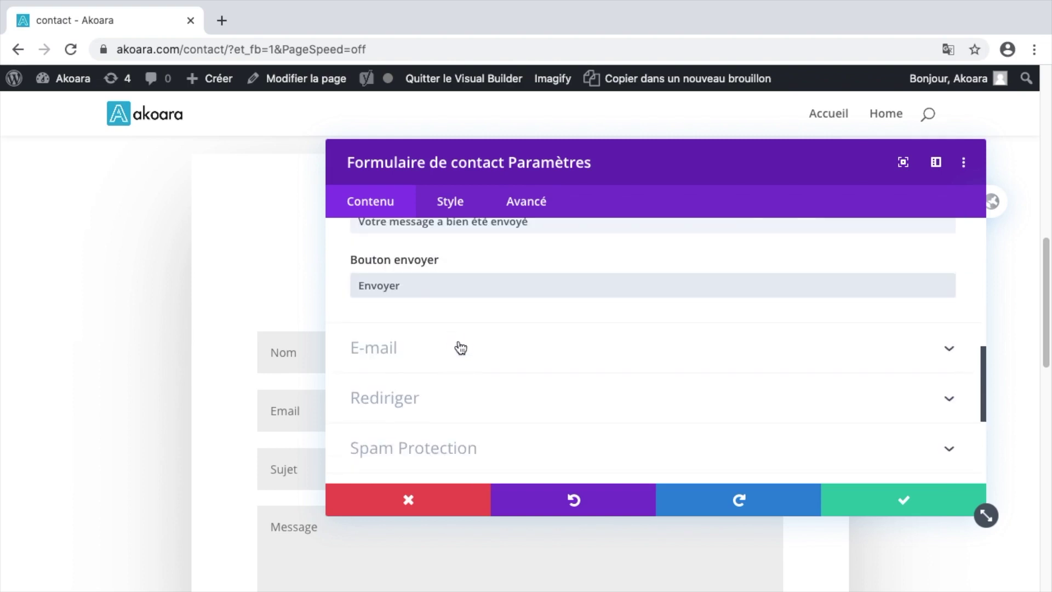
{"action": "left_click", "coordinate": [459, 343]}
{"action": "left_click", "coordinate": [426, 306]}
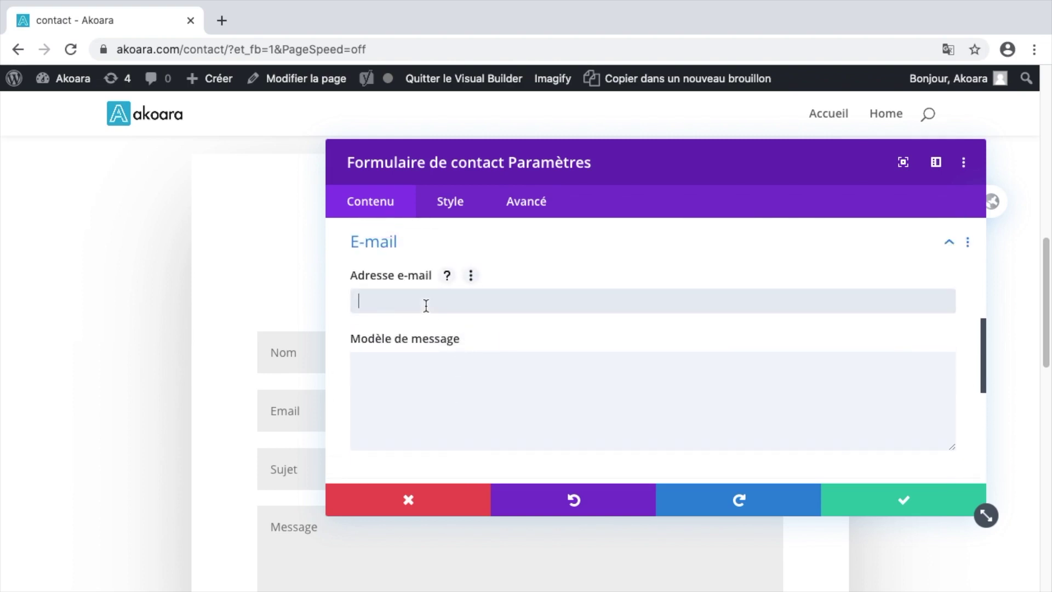
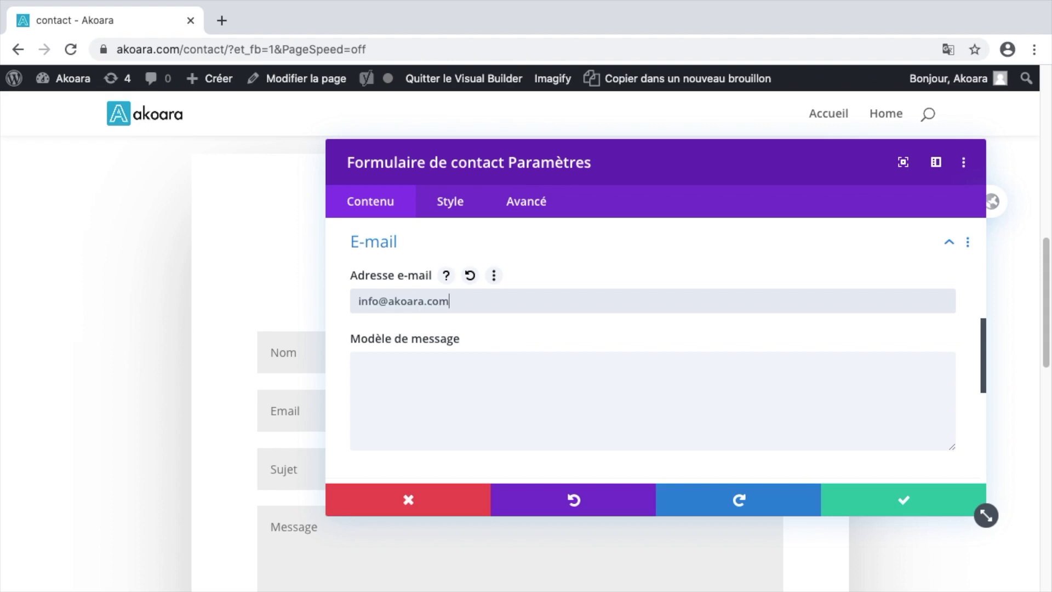
{"action": "scroll", "coordinate": [470, 325], "scroll_direction": "down", "scroll_amount": 3}
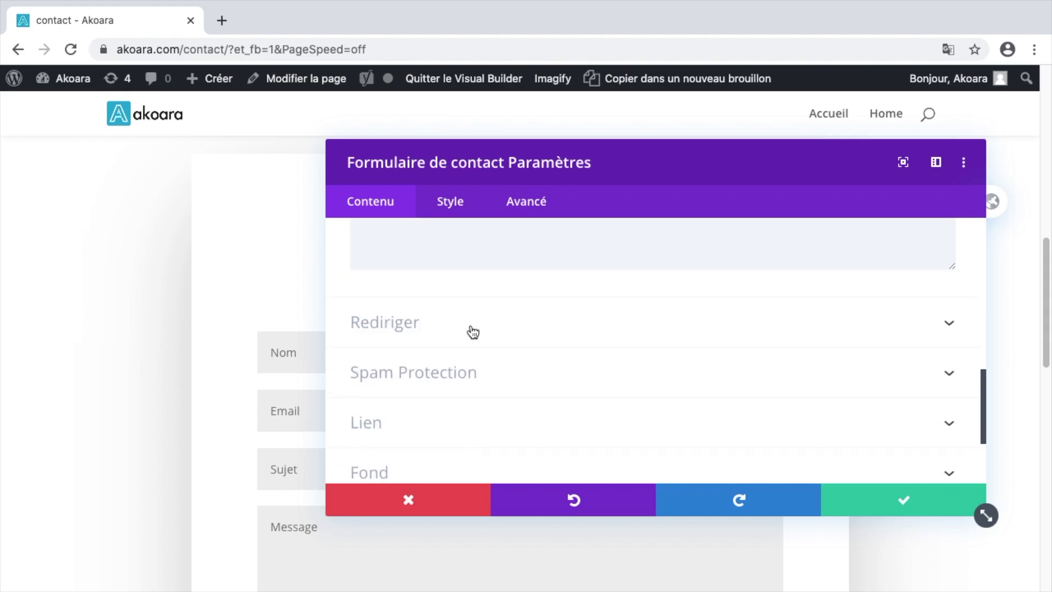
{"action": "scroll", "coordinate": [471, 331], "scroll_direction": "down", "scroll_amount": 3}
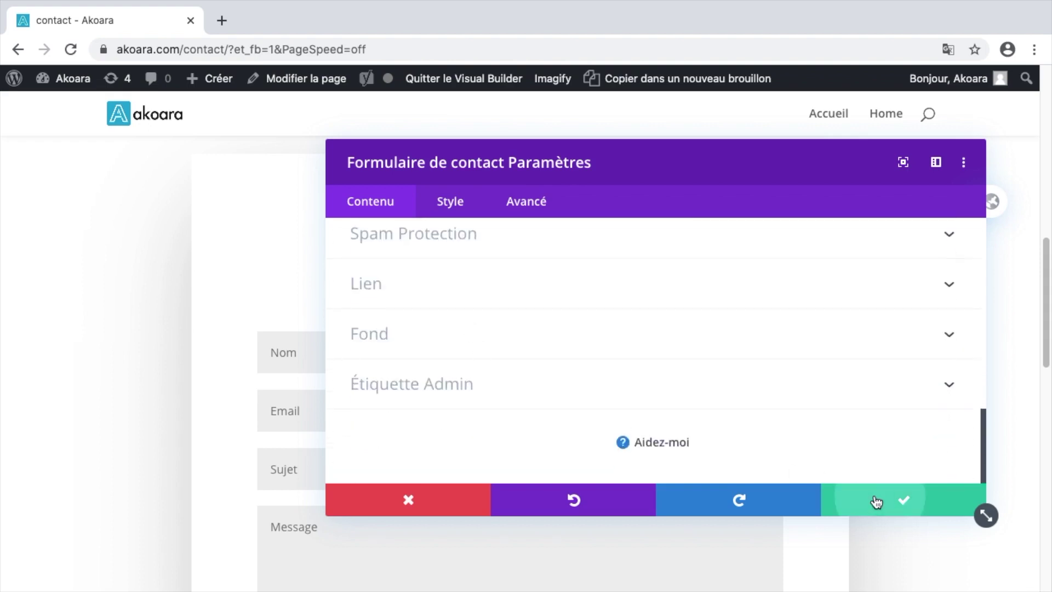
{"action": "left_click", "coordinate": [874, 499]}
{"action": "scroll", "coordinate": [546, 349], "scroll_direction": "down", "scroll_amount": 3}
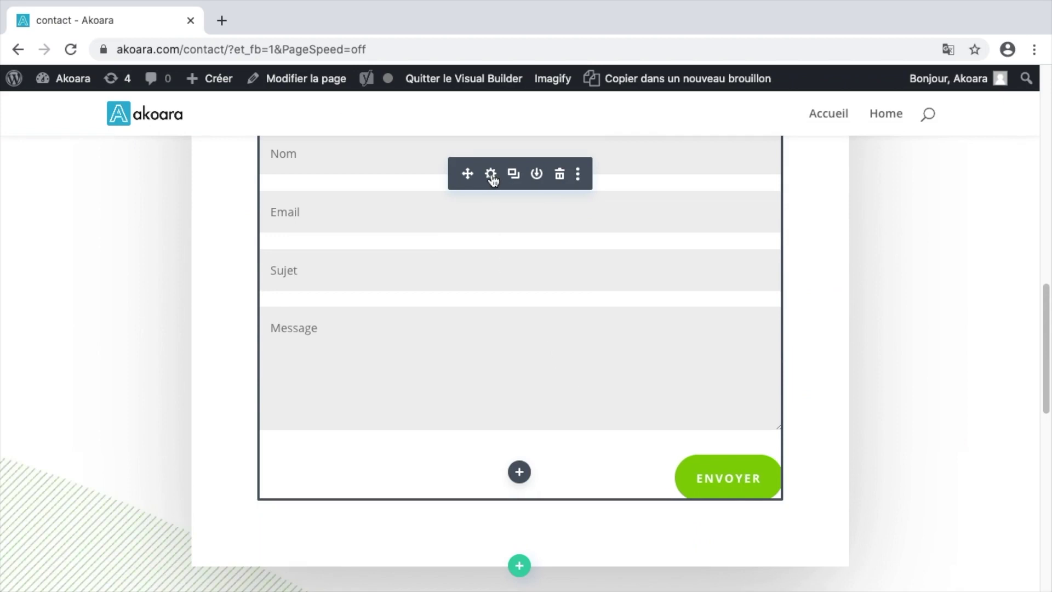
- Style the Envoyer button with a blue background and a drop shadow, then save
{"action": "left_click", "coordinate": [491, 174]}
{"action": "left_click", "coordinate": [450, 202]}
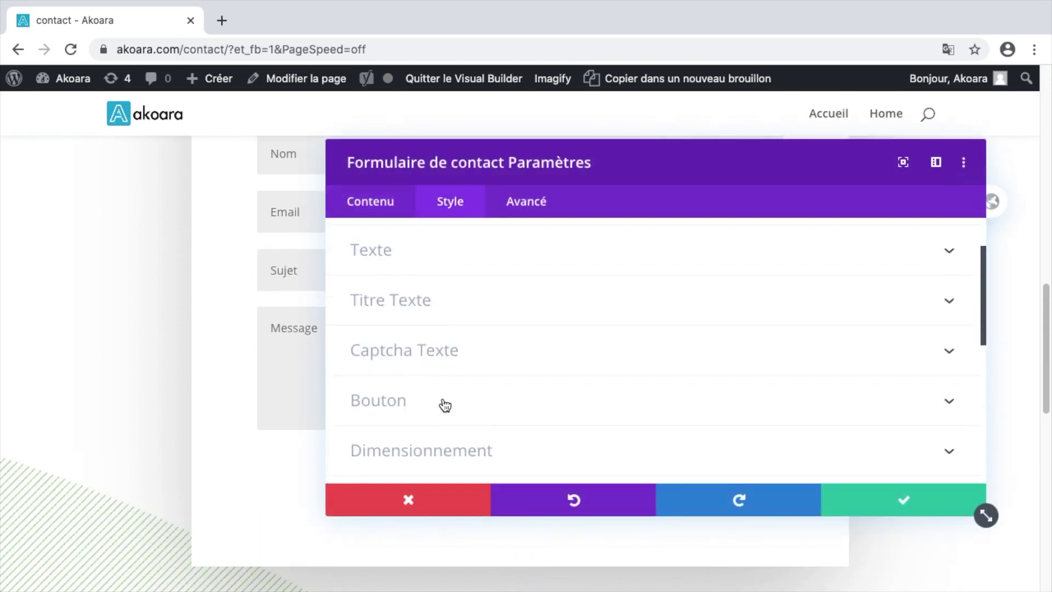
{"action": "left_click", "coordinate": [442, 396]}
{"action": "scroll", "coordinate": [429, 369], "scroll_direction": "down", "scroll_amount": 2}
{"action": "scroll", "coordinate": [430, 368], "scroll_direction": "down", "scroll_amount": 6}
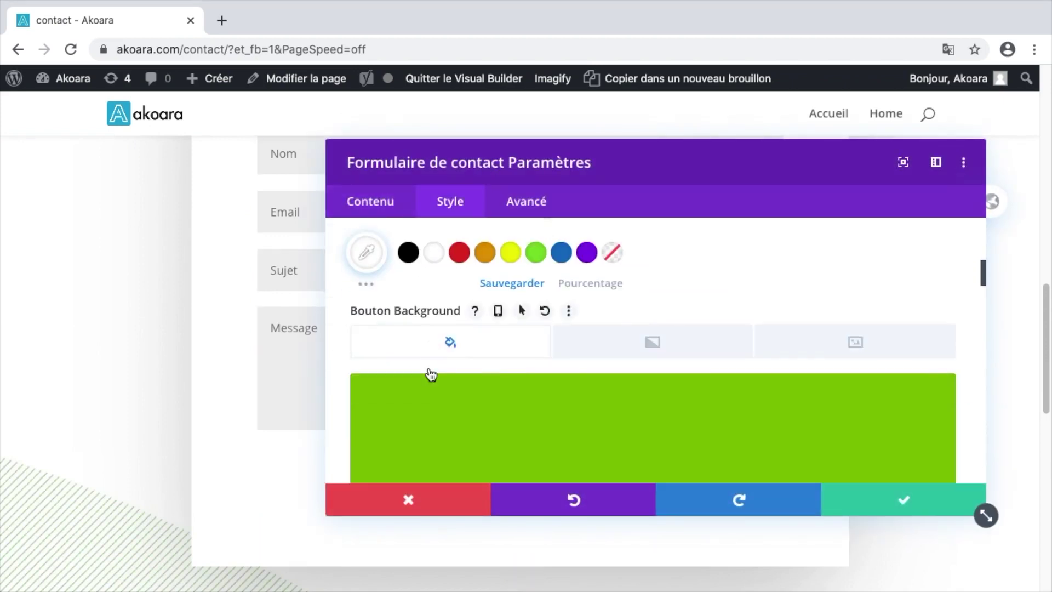
{"action": "scroll", "coordinate": [596, 386], "scroll_direction": "down", "scroll_amount": 3}
{"action": "scroll", "coordinate": [596, 386], "scroll_direction": "down", "scroll_amount": 10}
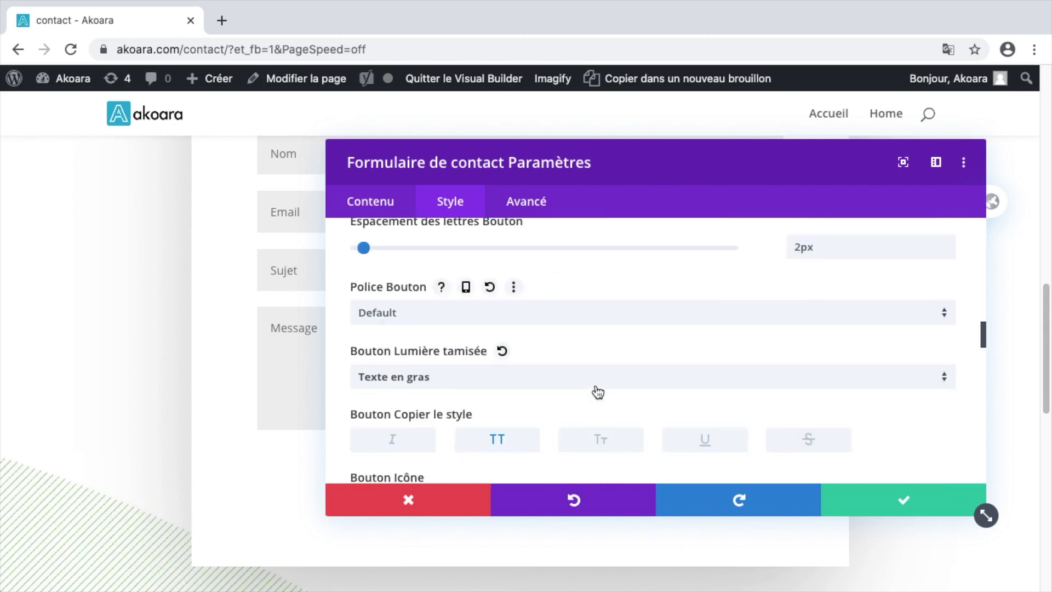
{"action": "scroll", "coordinate": [623, 420], "scroll_direction": "down", "scroll_amount": 15}
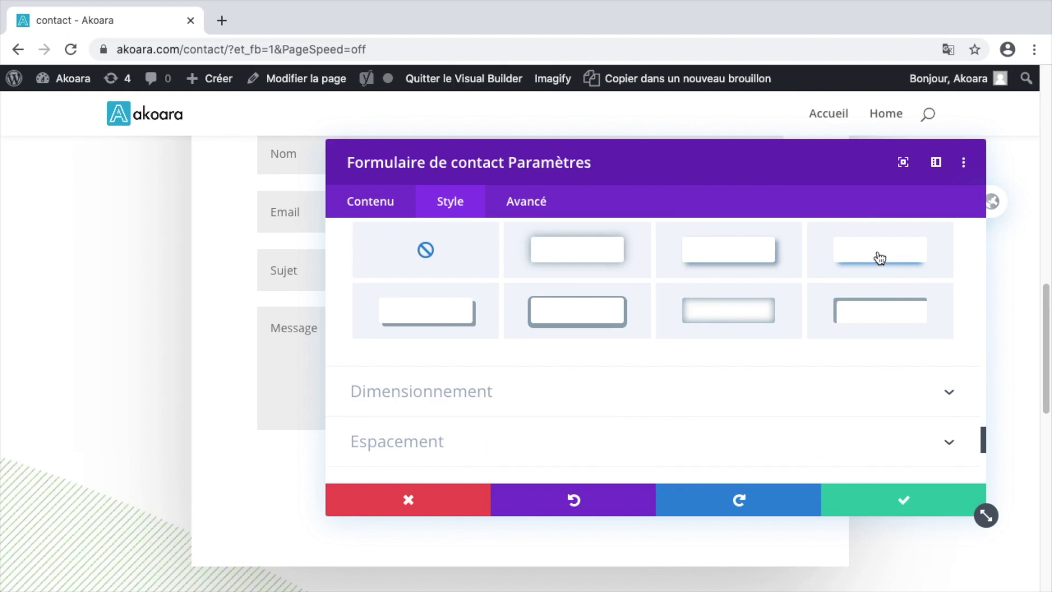
{"action": "left_click", "coordinate": [879, 258]}
{"action": "left_click", "coordinate": [897, 500]}
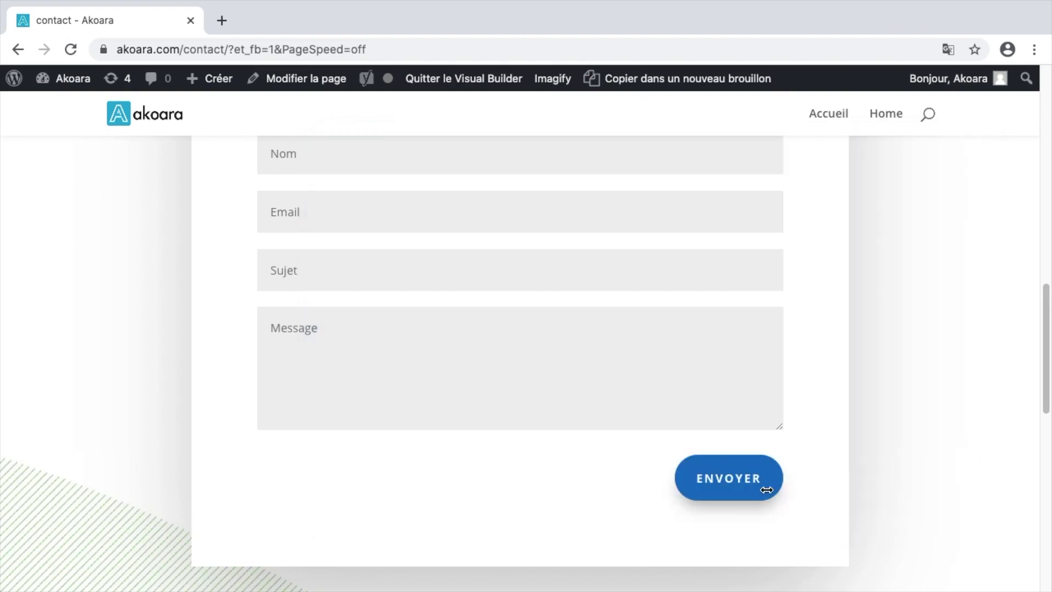
{"action": "mouse_move", "coordinate": [746, 484]}
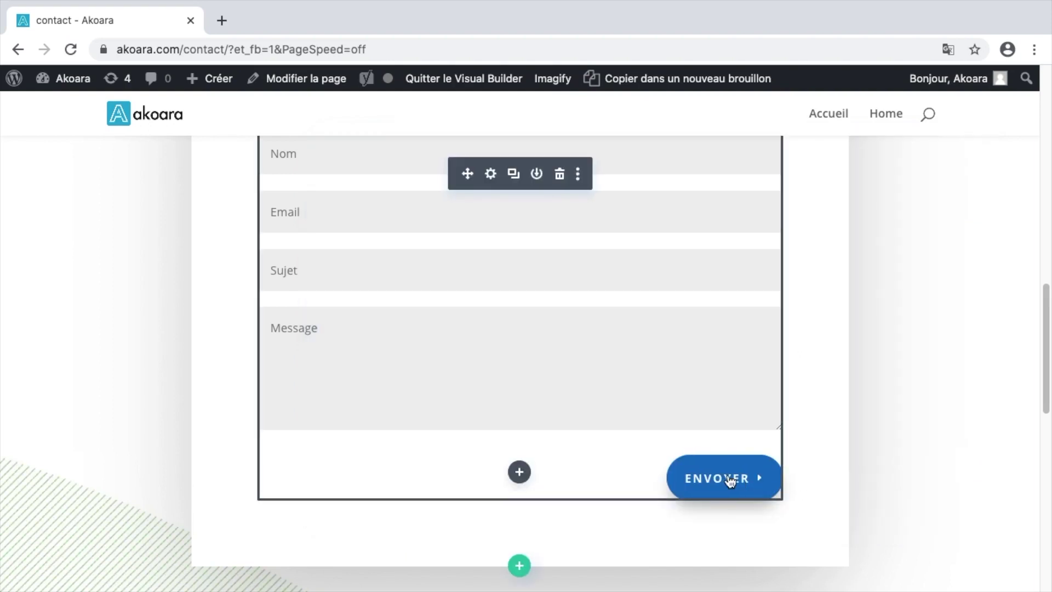
{"action": "scroll", "coordinate": [526, 402], "scroll_direction": "down", "scroll_amount": 9}
{"action": "scroll", "coordinate": [530, 402], "scroll_direction": "up", "scroll_amount": 3}
{"action": "scroll", "coordinate": [498, 385], "scroll_direction": "down", "scroll_amount": 2}
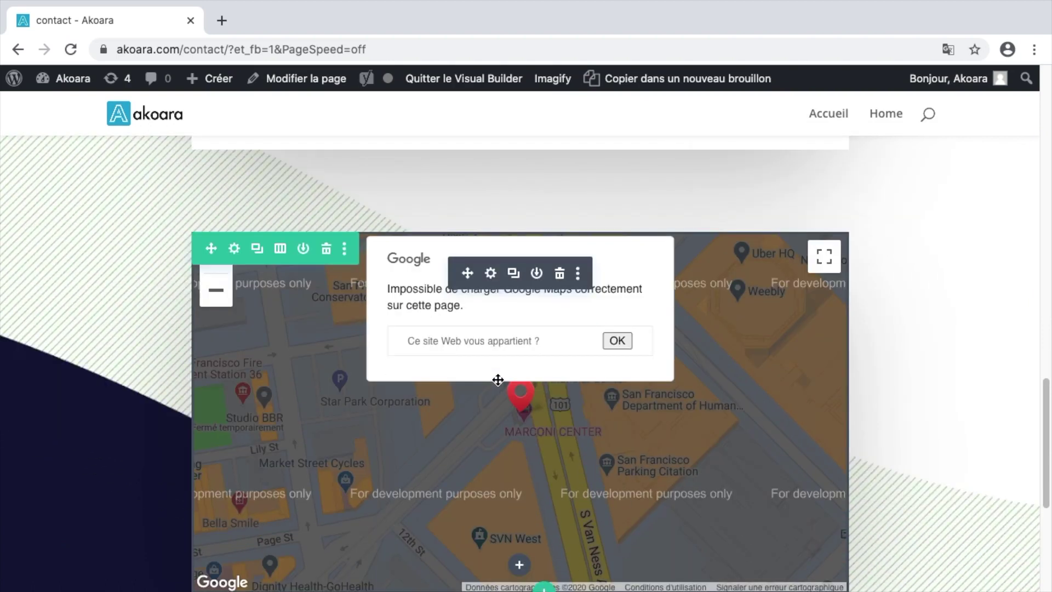
- Review and keep the Carte settings, then insert a Code module below the map
{"action": "left_click", "coordinate": [492, 274]}
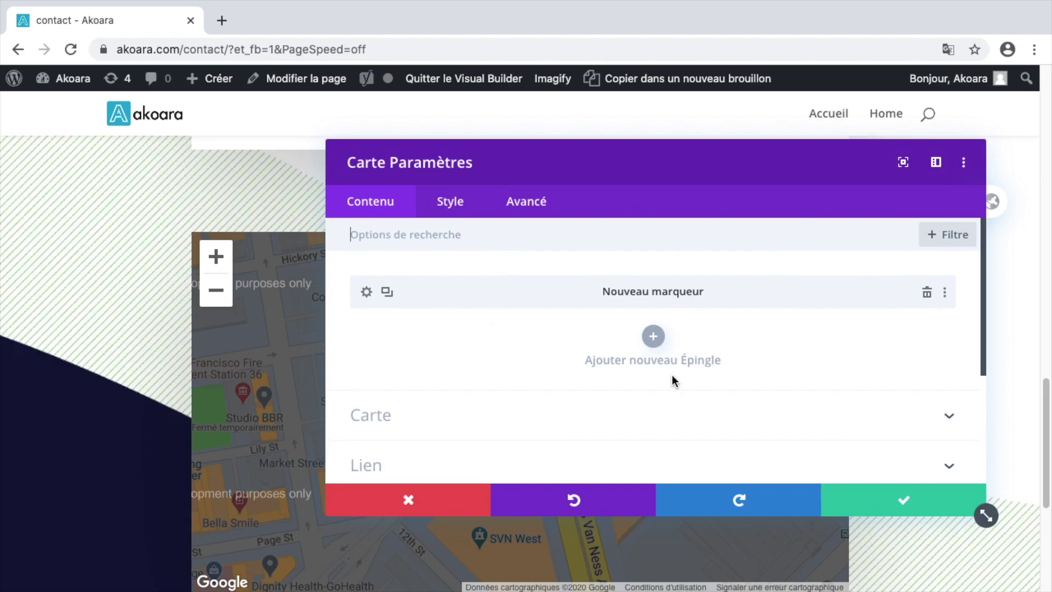
{"action": "left_click", "coordinate": [870, 494]}
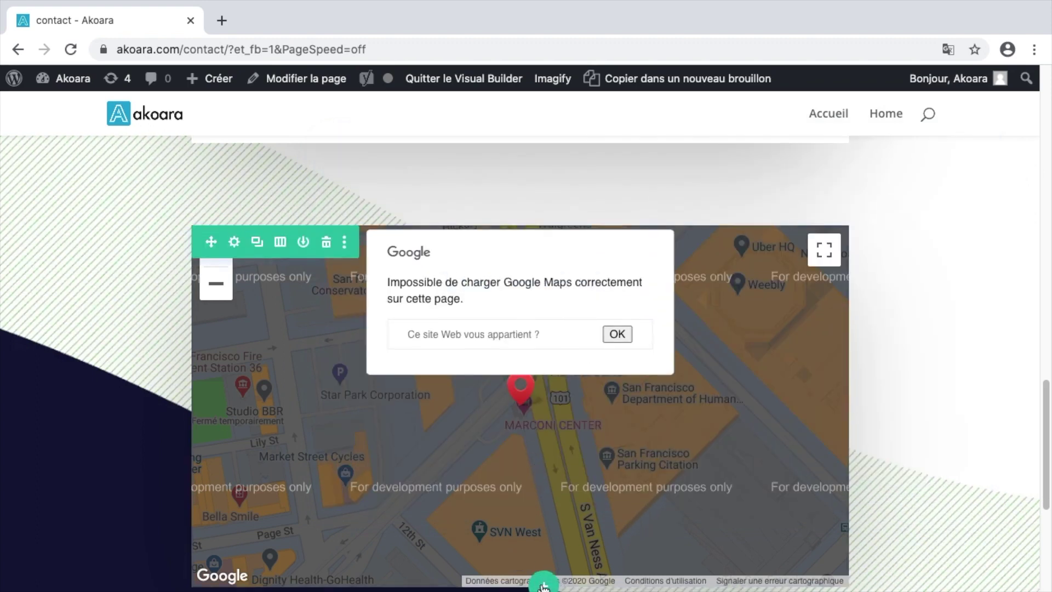
{"action": "mouse_move", "coordinate": [523, 563]}
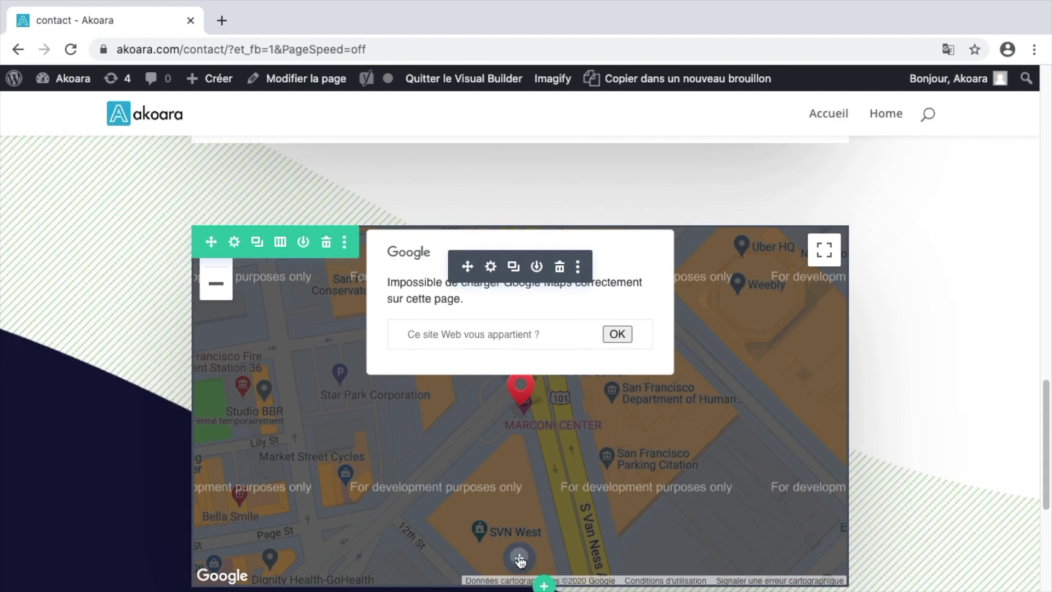
{"action": "left_click", "coordinate": [520, 559]}
{"action": "scroll", "coordinate": [448, 411], "scroll_direction": "down", "scroll_amount": 2}
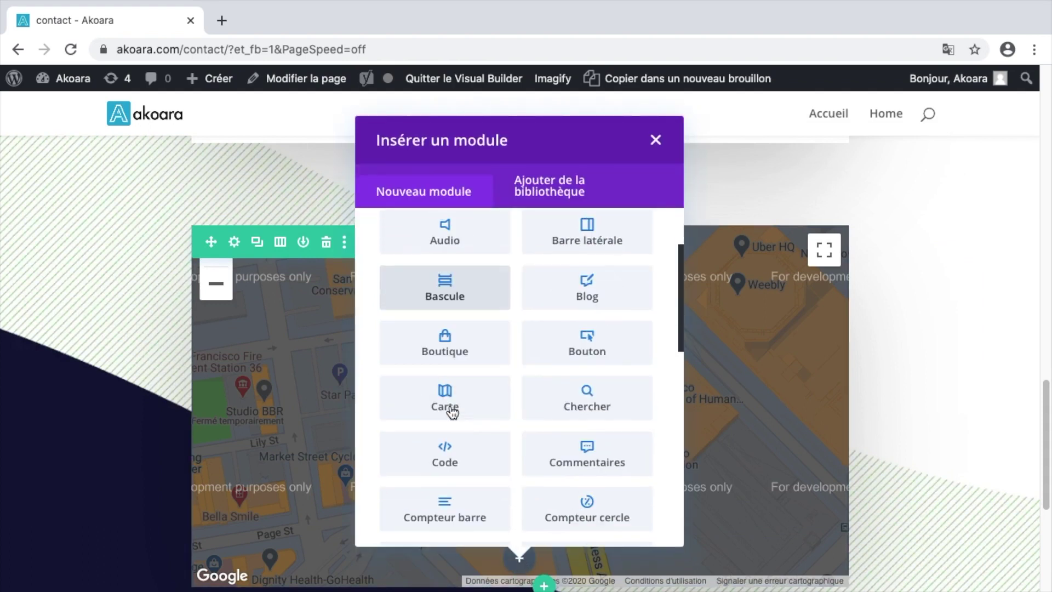
{"action": "left_click", "coordinate": [452, 463]}
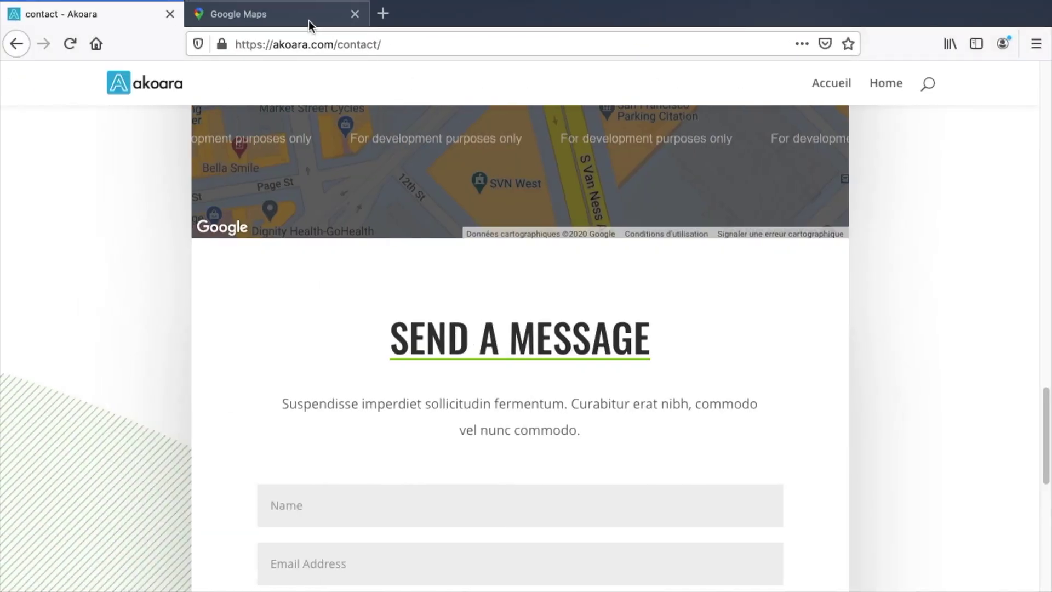
- Search Google Maps for the pasted Anglet address and zoom out two levels
{"action": "left_click", "coordinate": [308, 21]}
{"action": "left_click", "coordinate": [162, 97]}
{"action": "type", "text": "10 boulevard des plages, 64600 Anglet"}
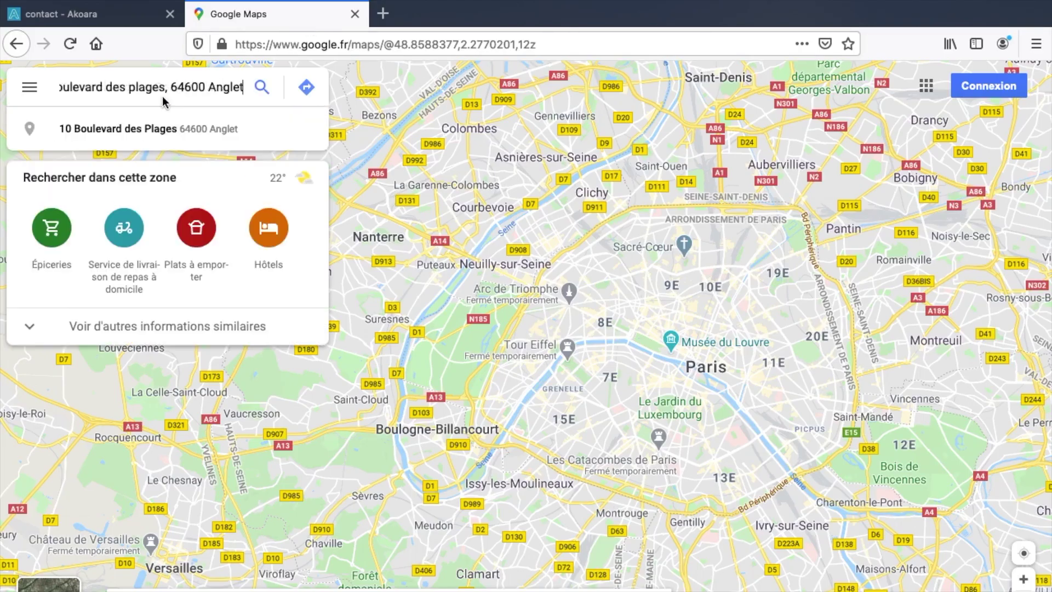
{"action": "left_click", "coordinate": [262, 90]}
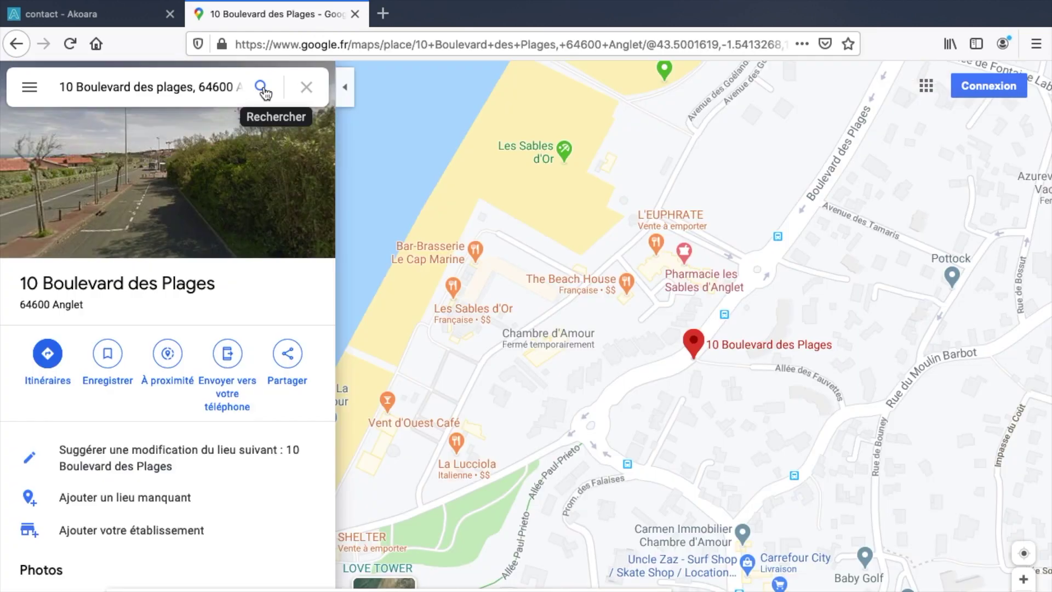
{"action": "key", "text": "minus"}
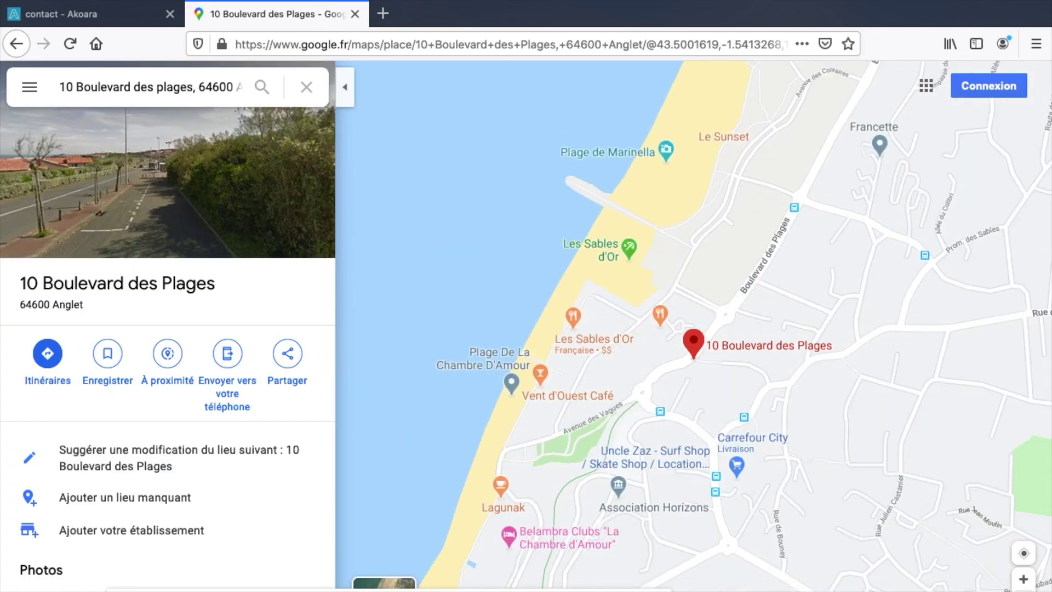
{"action": "key", "text": "minus"}
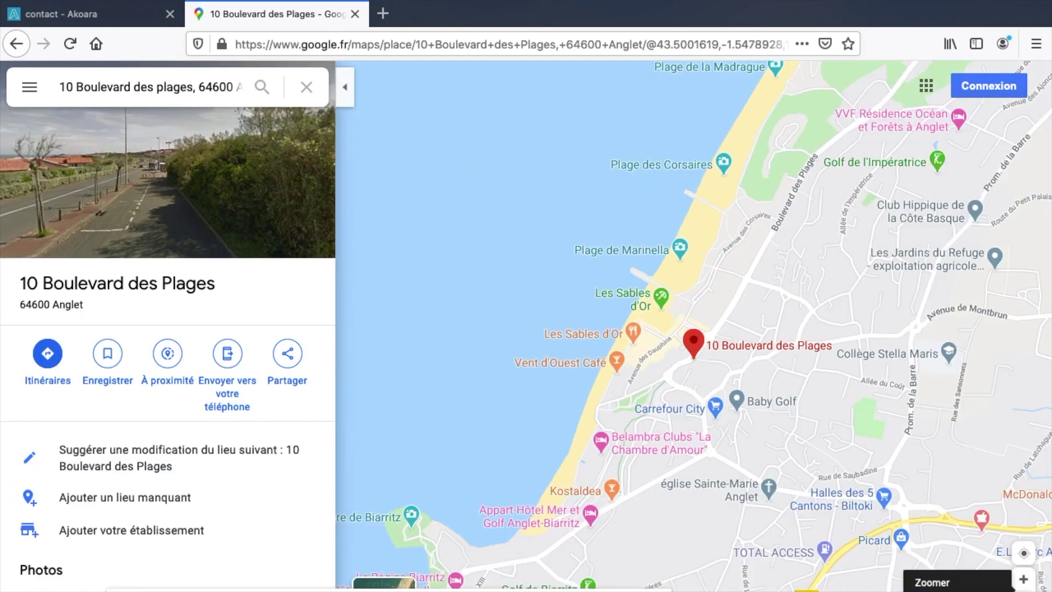
- Copy the map's Intégrer une carte embed HTML and return to the empty Code box
{"action": "left_click", "coordinate": [287, 355]}
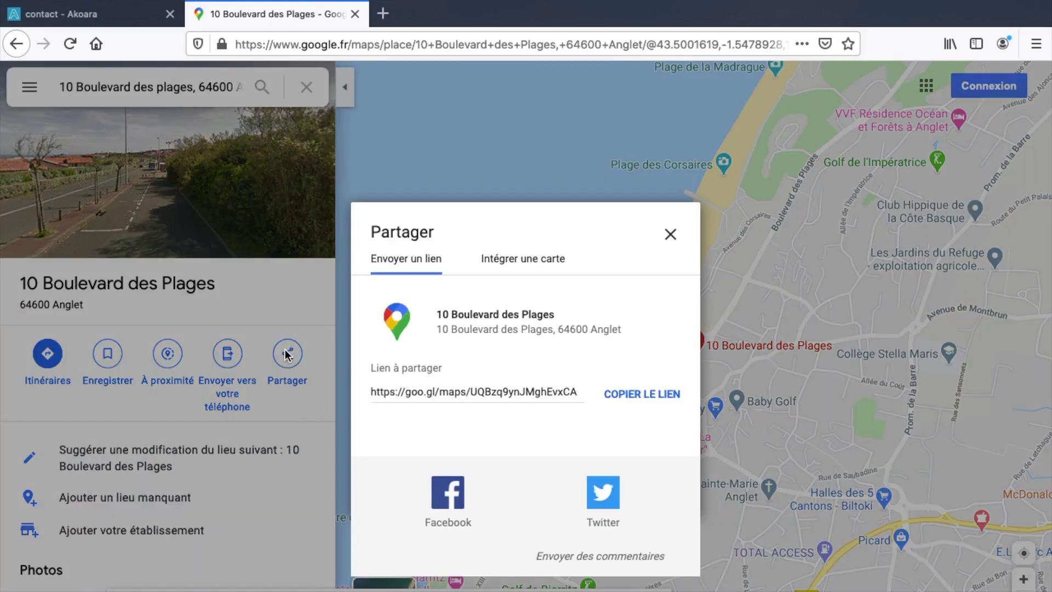
{"action": "left_click", "coordinate": [523, 263]}
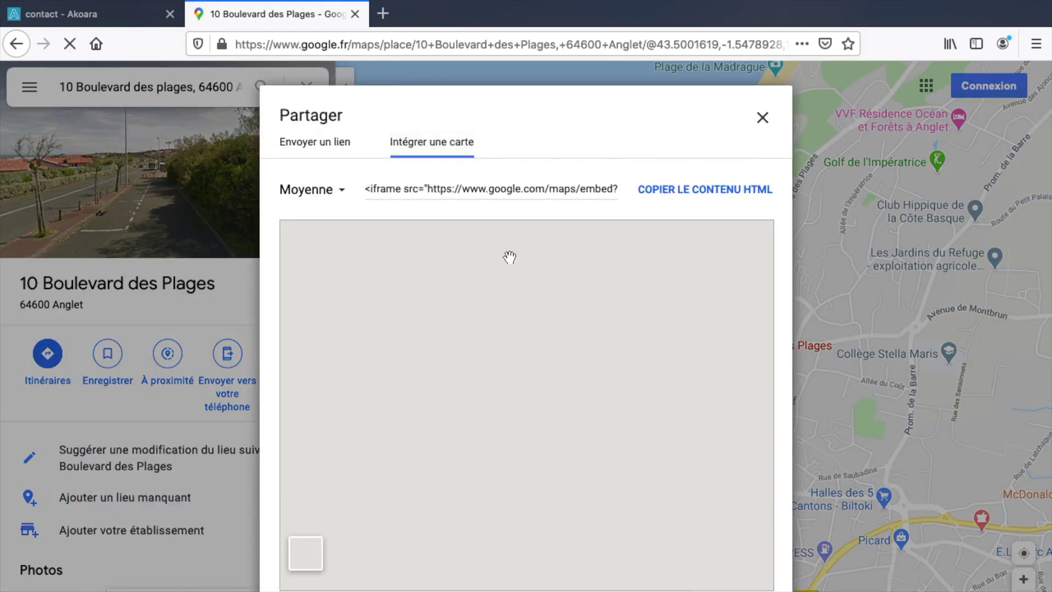
{"action": "left_click", "coordinate": [664, 191]}
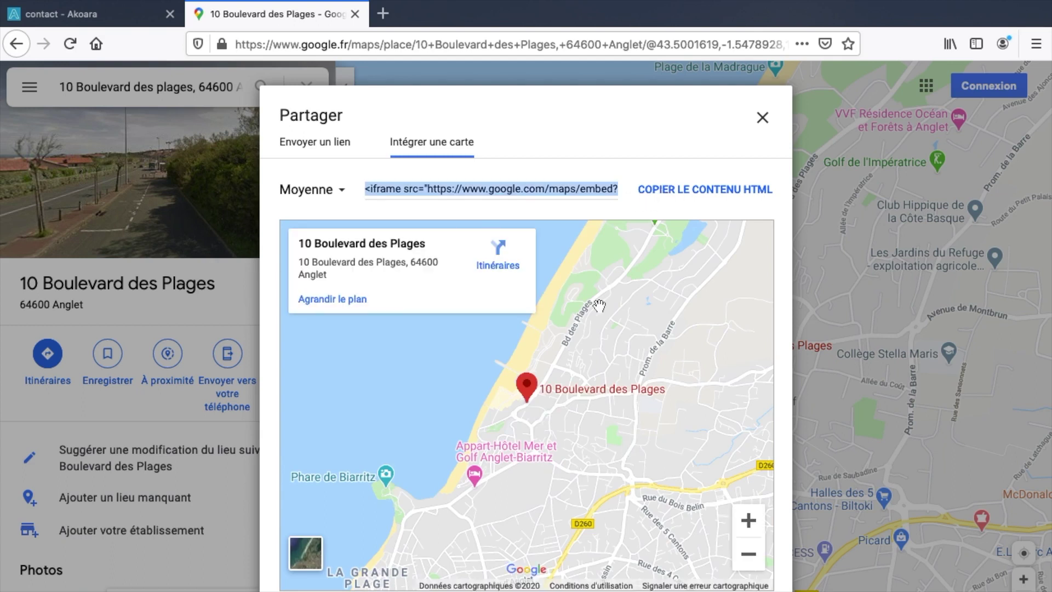
{"action": "key", "text": "ctrl+Right"}
{"action": "left_click", "coordinate": [589, 368]}
- Paste the Anglet map embed into the Code module and change its width from 600 to 100%
{"action": "key", "text": "super+v"}
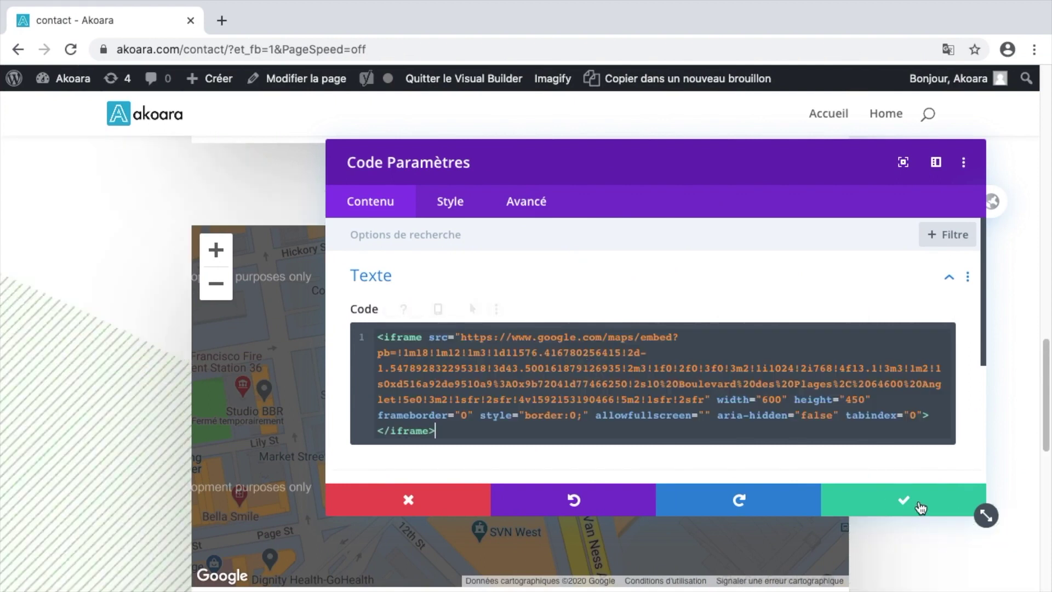
{"action": "left_click", "coordinate": [904, 500]}
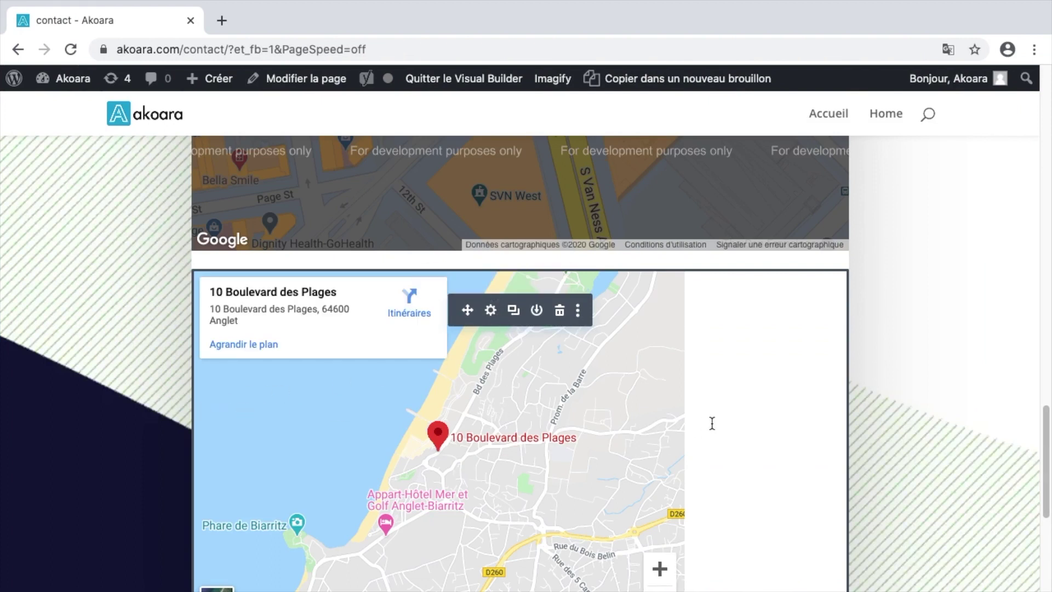
{"action": "left_click", "coordinate": [491, 310]}
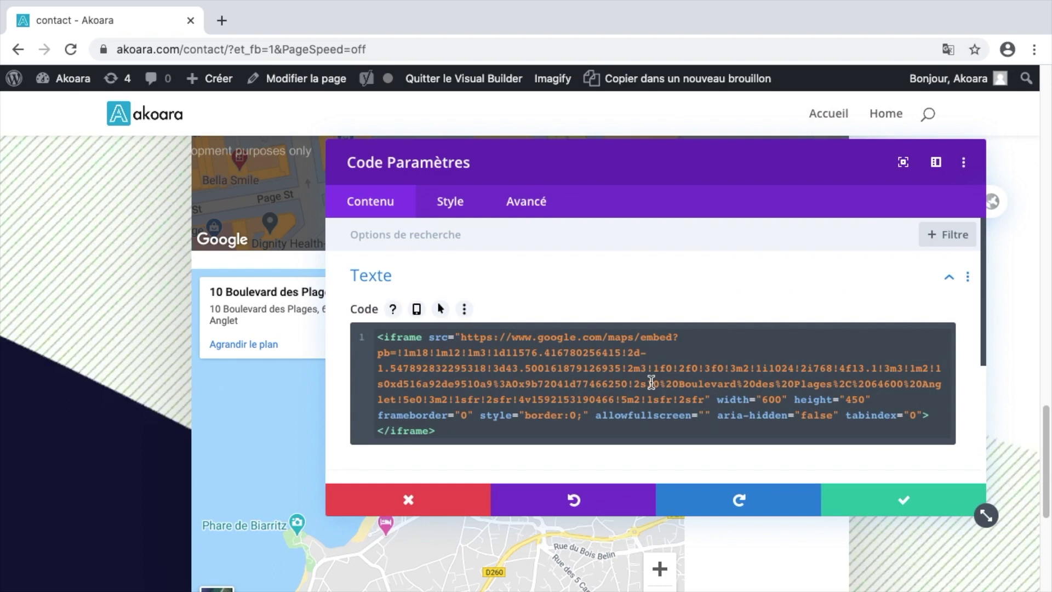
{"action": "double_click", "coordinate": [768, 399]}
{"action": "type", "text": "100%"}
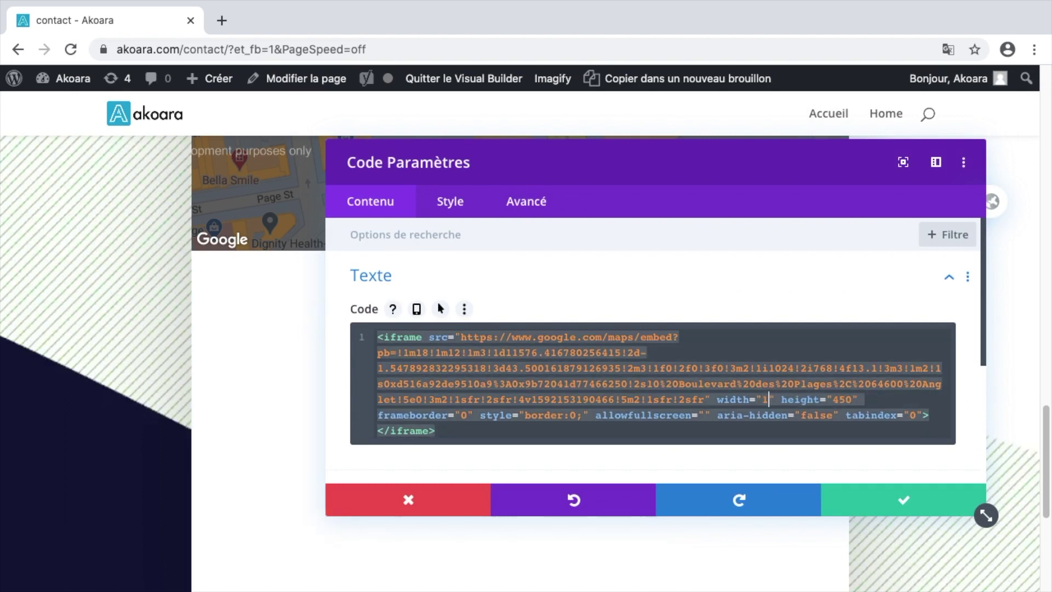
{"action": "left_click", "coordinate": [932, 497]}
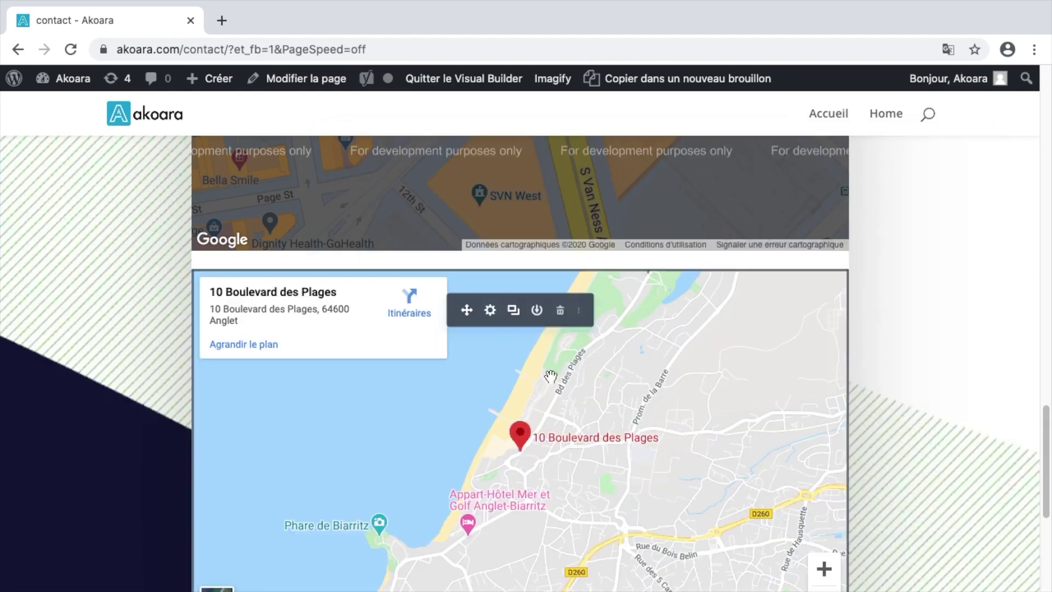
- Delete the broken San Francisco map module below the Anglet map
{"action": "scroll", "coordinate": [545, 395], "scroll_direction": "up", "scroll_amount": 7}
{"action": "mouse_move", "coordinate": [563, 344]}
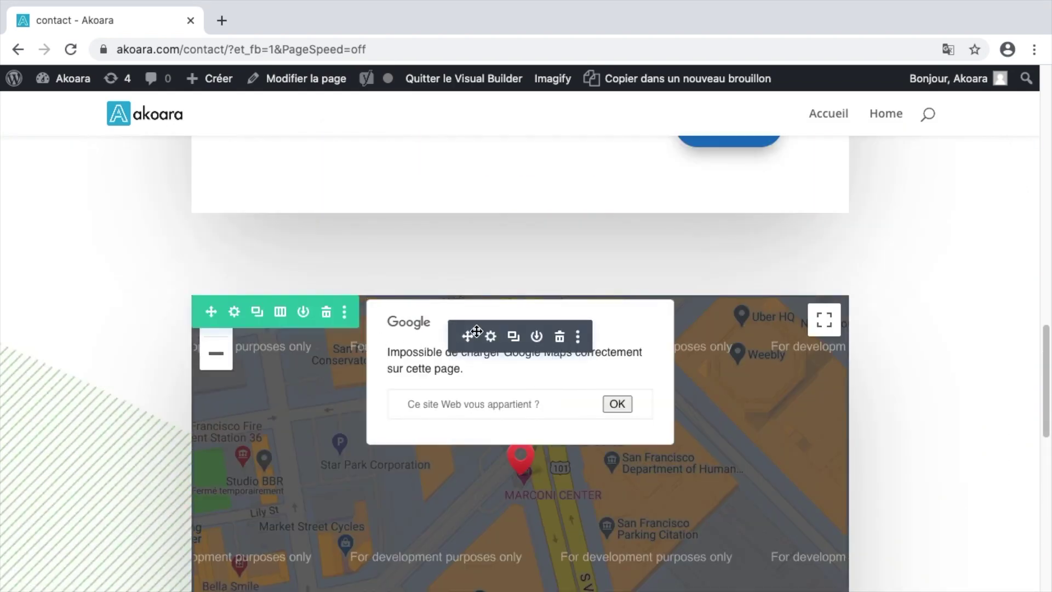
{"action": "scroll", "coordinate": [425, 353], "scroll_direction": "down", "scroll_amount": 1}
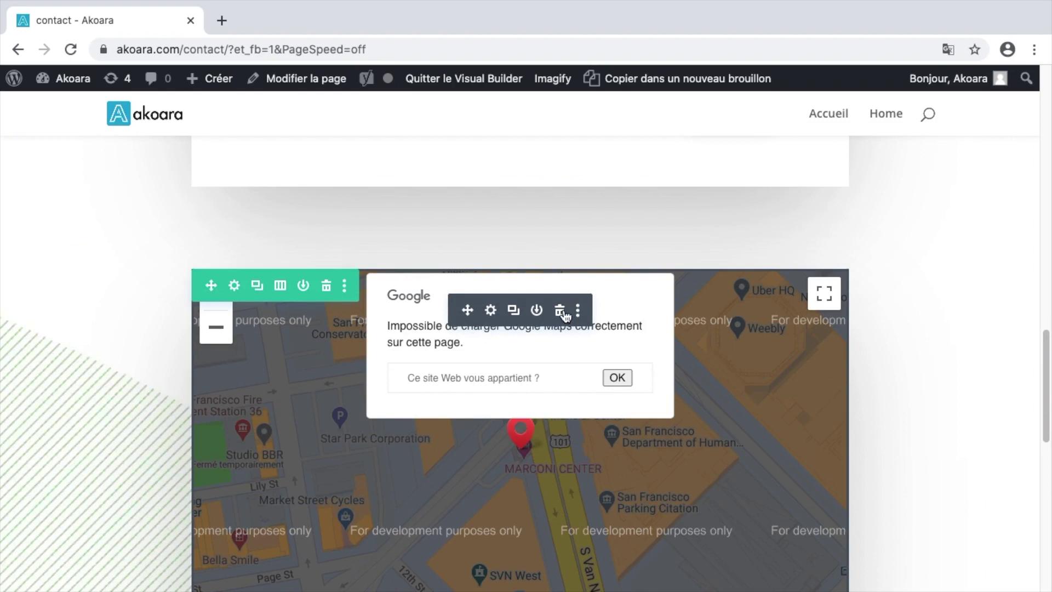
{"action": "left_click", "coordinate": [559, 310]}
{"action": "scroll", "coordinate": [589, 323], "scroll_direction": "down", "scroll_amount": 2}
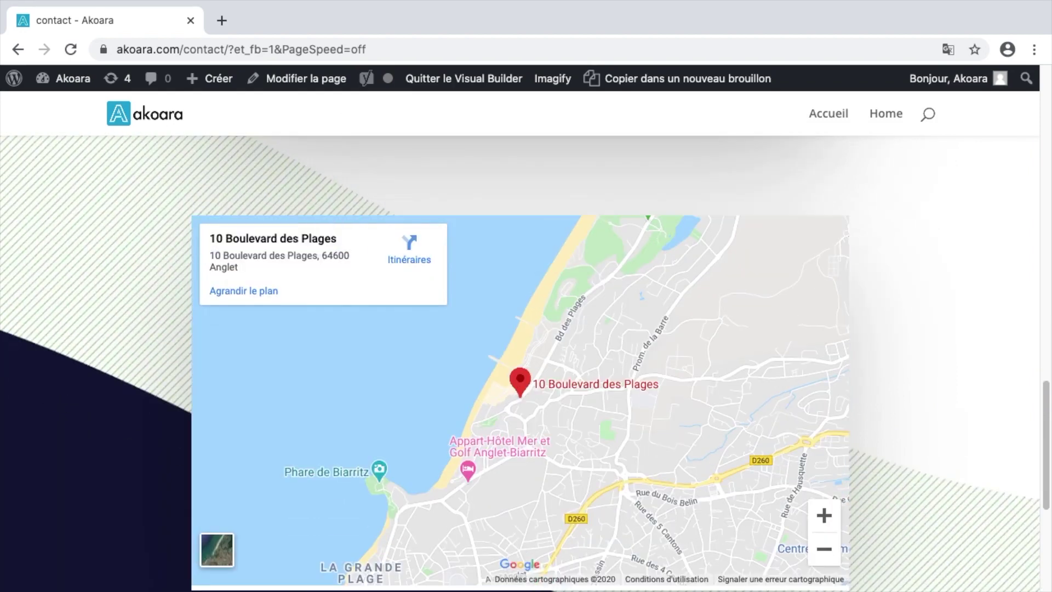
- Replace the footer image with the surfboard icon from the media library
{"action": "scroll", "coordinate": [885, 342], "scroll_direction": "down", "scroll_amount": 10}
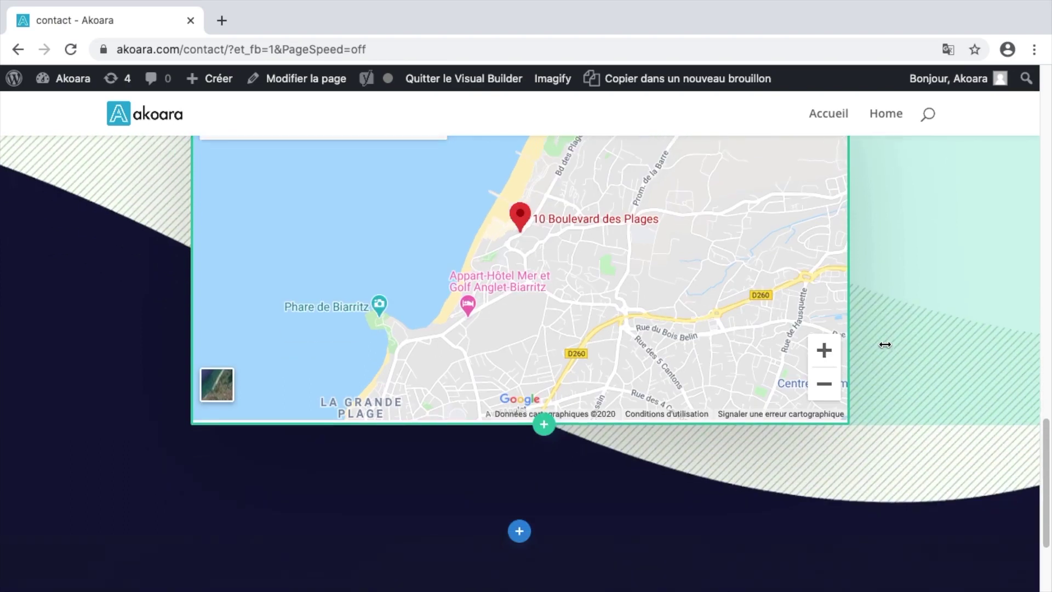
{"action": "scroll", "coordinate": [885, 344], "scroll_direction": "down", "scroll_amount": 3}
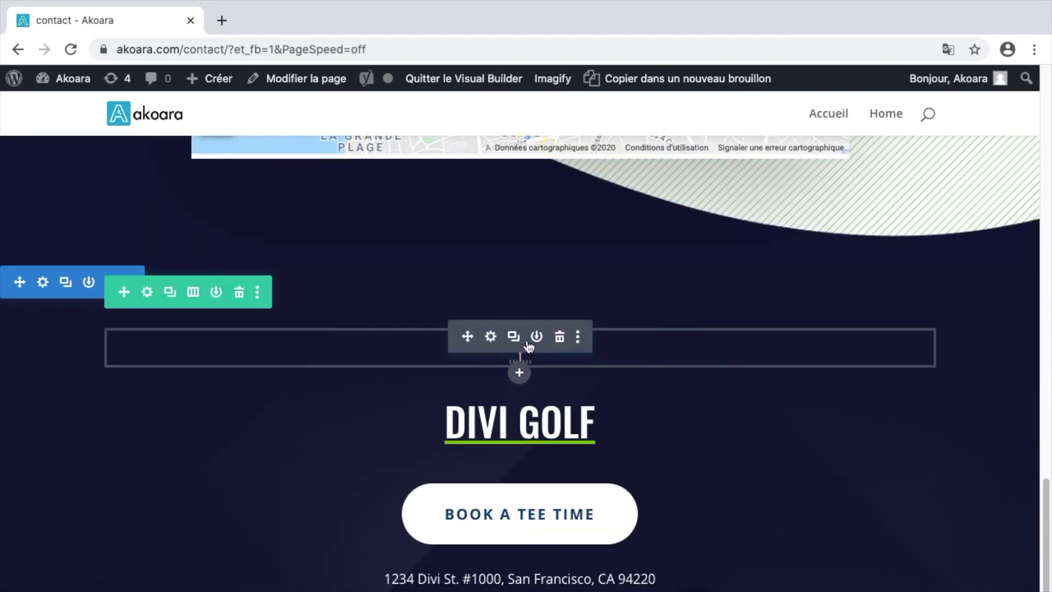
{"action": "left_click", "coordinate": [490, 338]}
{"action": "left_click", "coordinate": [653, 395]}
{"action": "scroll", "coordinate": [606, 422], "scroll_direction": "down", "scroll_amount": 5}
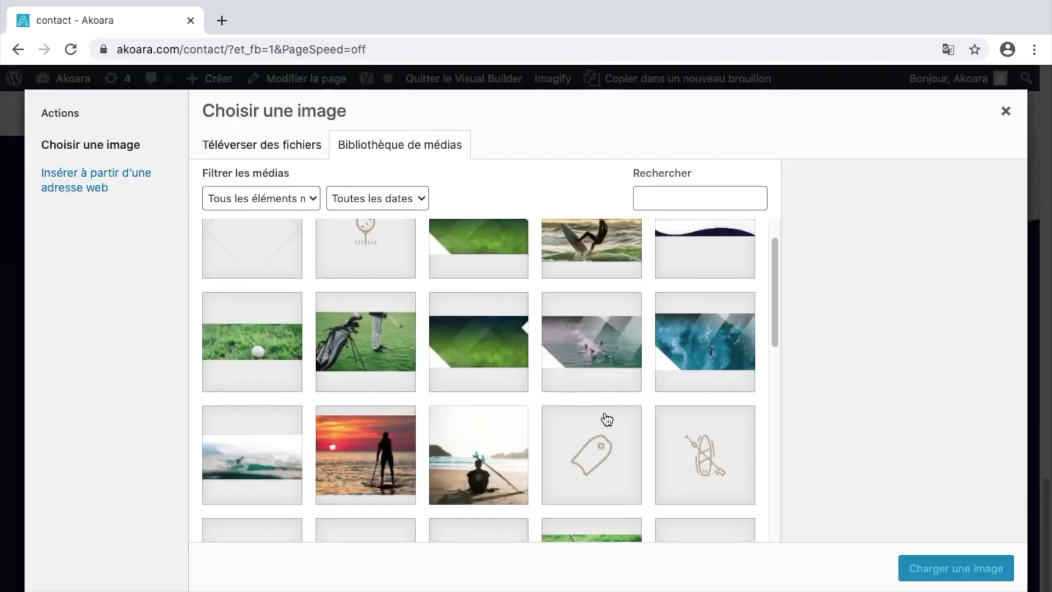
{"action": "left_click", "coordinate": [956, 569]}
{"action": "left_click", "coordinate": [904, 501]}
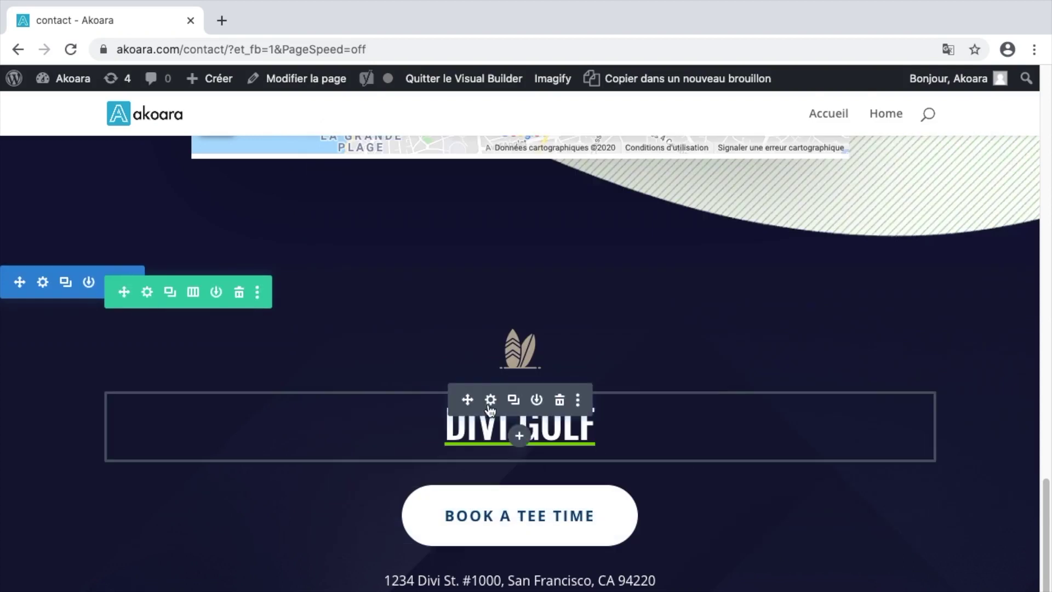
- Rename the footer heading from DIVI GOLF to Akoara
{"action": "left_click", "coordinate": [491, 399]}
{"action": "left_click_drag", "start_coordinate": [434, 377], "coordinate": [388, 378]}
{"action": "type", "text": "Ak"}
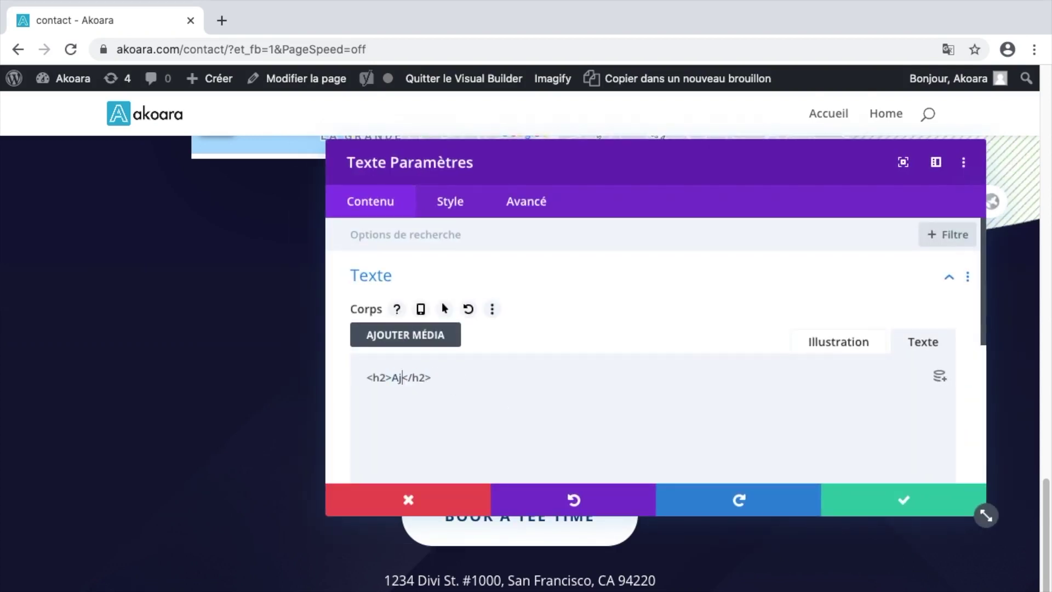
{"action": "type", "text": "oara"}
{"action": "left_click", "coordinate": [899, 498]}
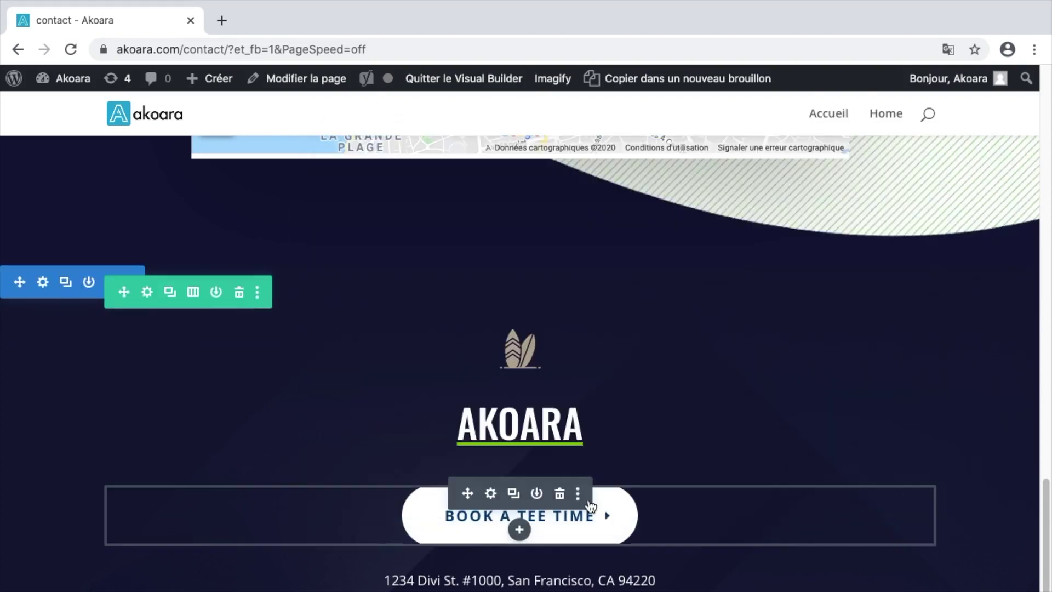
- Remove the BOOK A TEE TIME button and update the footer with the Anglet address, phone number and contact e-mail
{"action": "left_click", "coordinate": [560, 494]}
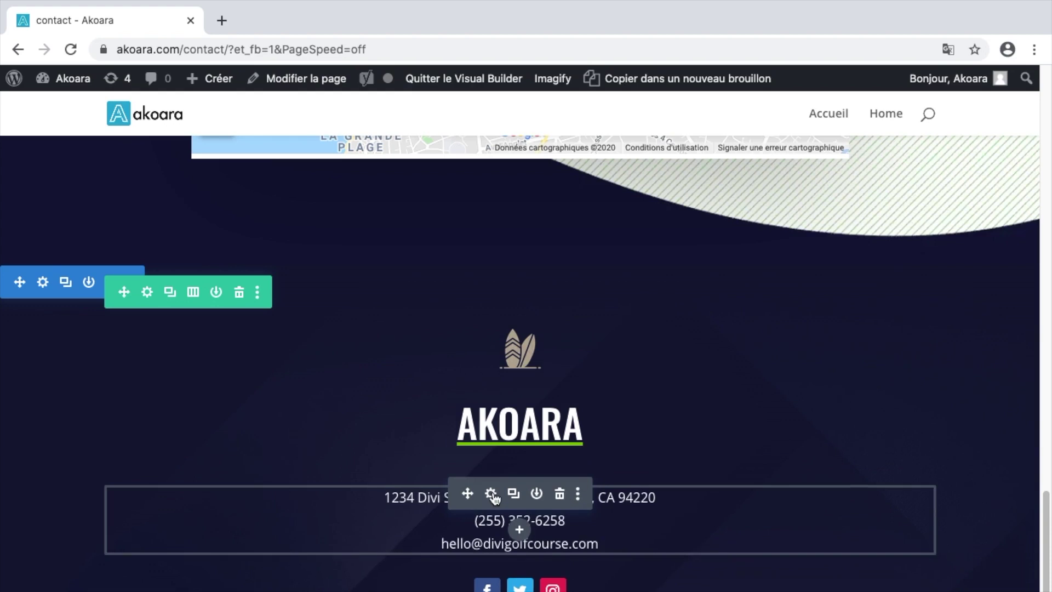
{"action": "left_click", "coordinate": [490, 495]}
{"action": "left_click_drag", "start_coordinate": [386, 377], "coordinate": [689, 377]}
{"action": "type", "text": "10 Boulevard des plages, 64600 Anglet"}
{"action": "type", "text": "06 06 "}
{"action": "type", "text": "06 06 06"}
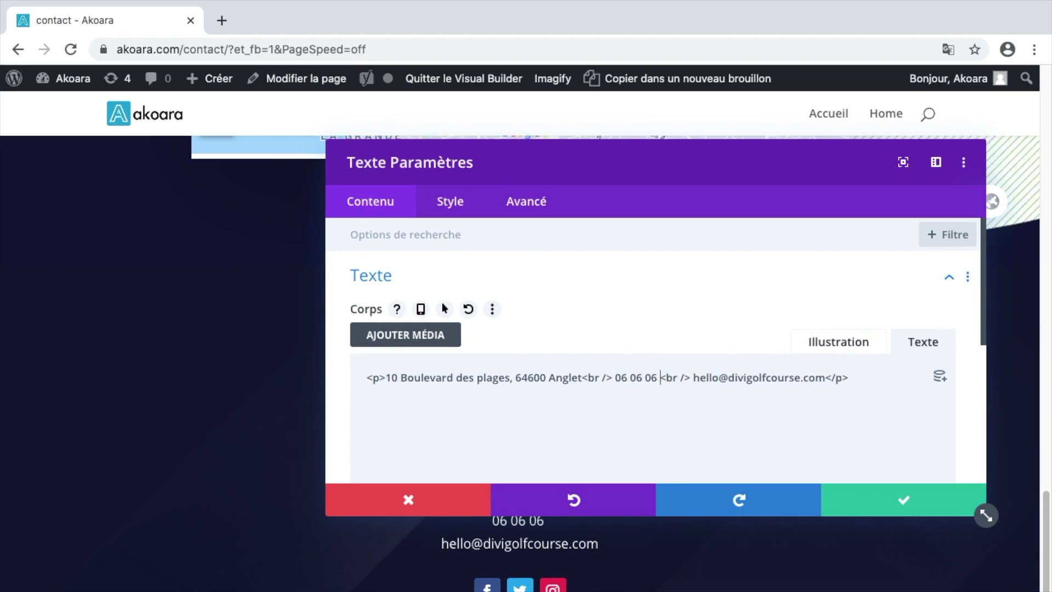
{"action": "left_click_drag", "start_coordinate": [720, 377], "coordinate": [822, 377]}
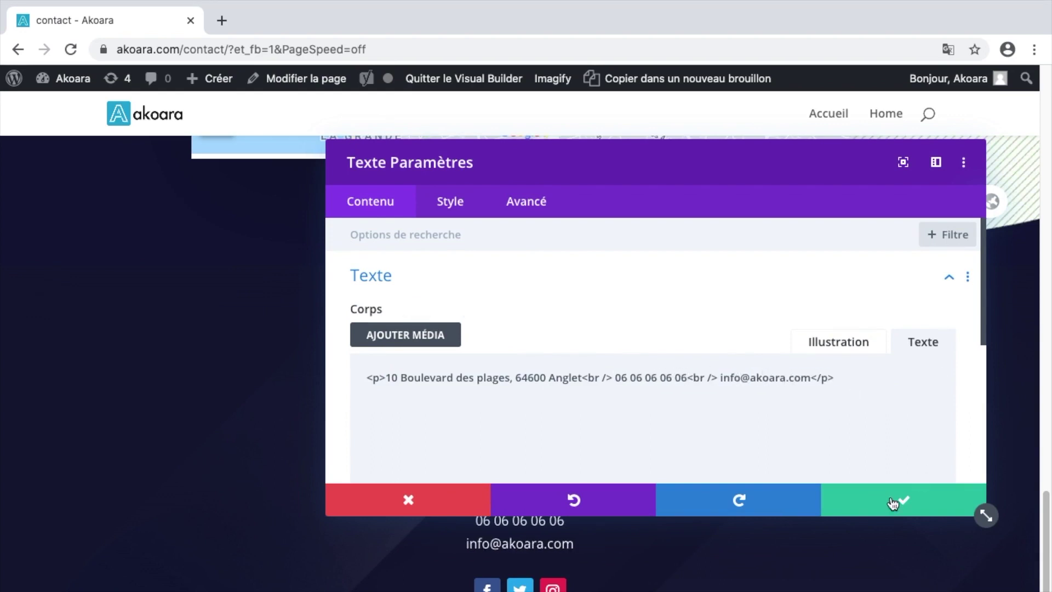
{"action": "left_click", "coordinate": [903, 500]}
- Set the AKOARA H2 heading's underline colour to blue
{"action": "left_click", "coordinate": [489, 400]}
{"action": "left_click", "coordinate": [447, 200]}
{"action": "left_click", "coordinate": [411, 322]}
{"action": "left_click", "coordinate": [496, 374]}
{"action": "scroll", "coordinate": [495, 359], "scroll_direction": "down", "scroll_amount": 5}
{"action": "scroll", "coordinate": [495, 359], "scroll_direction": "down", "scroll_amount": 2}
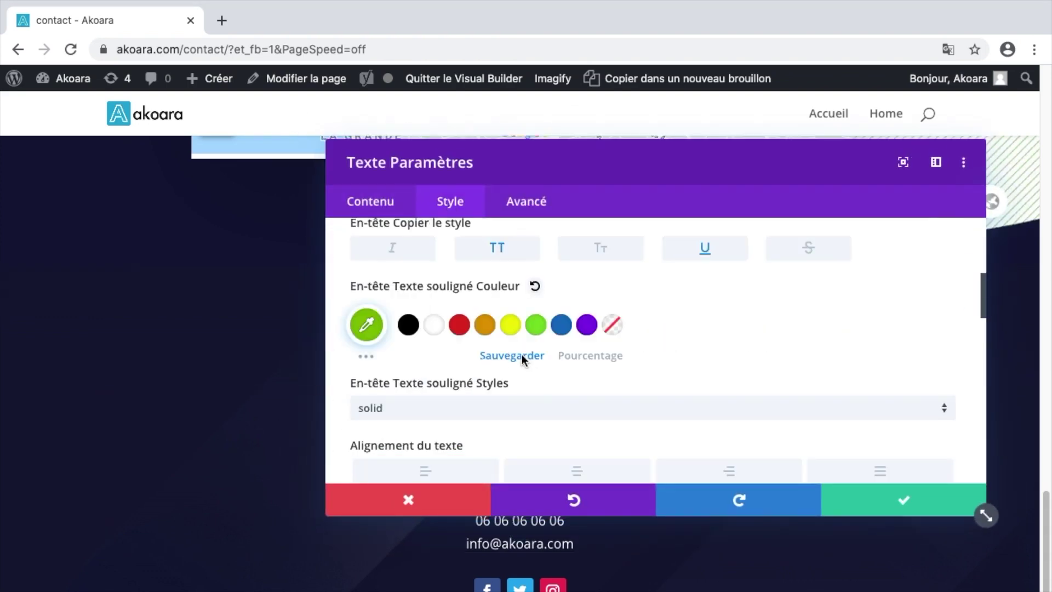
{"action": "left_click", "coordinate": [561, 326]}
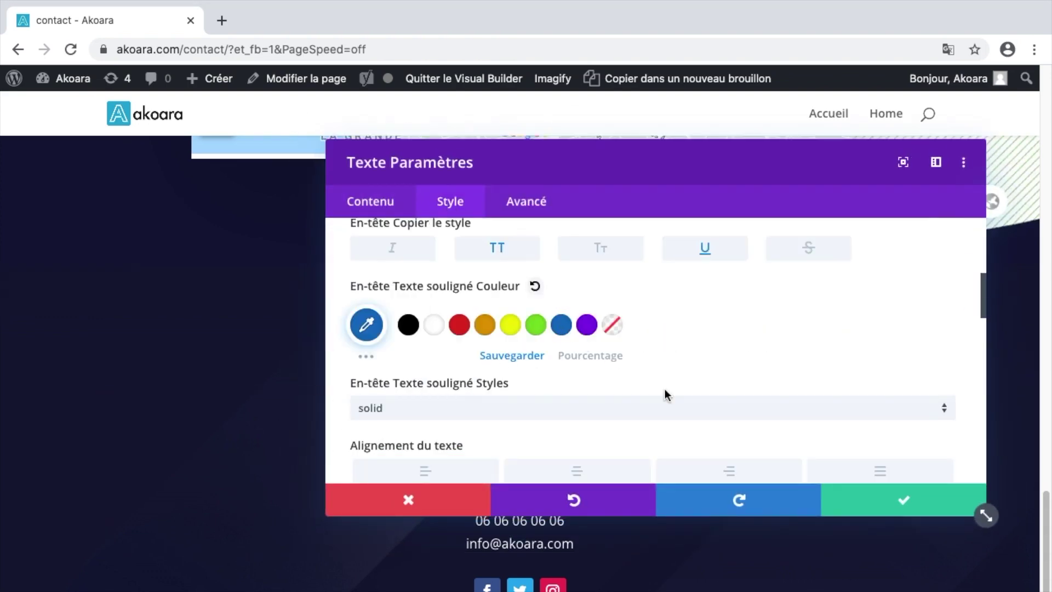
{"action": "left_click", "coordinate": [881, 499]}
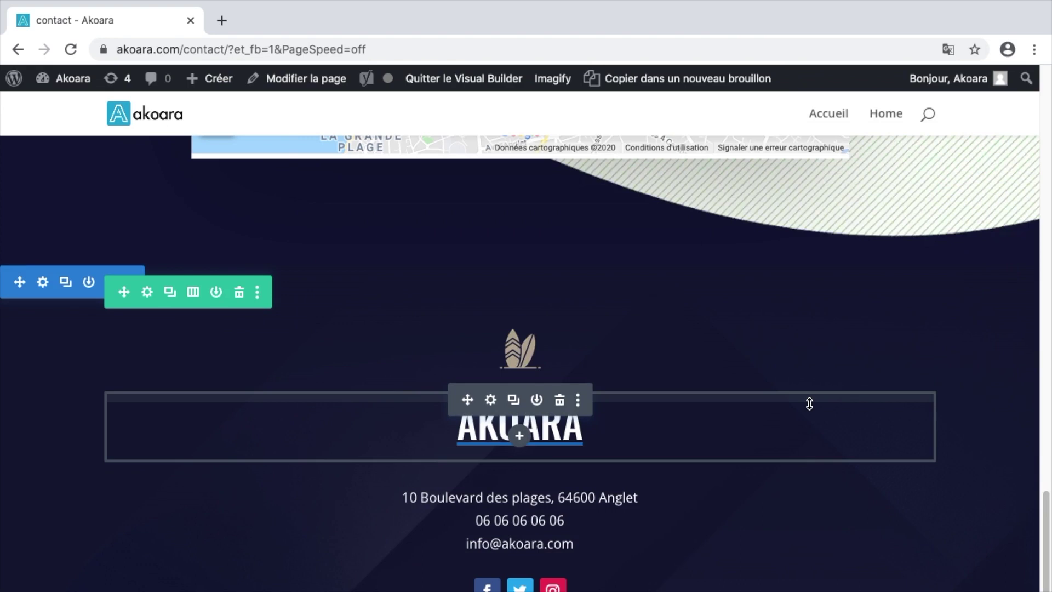
{"action": "scroll", "coordinate": [809, 404], "scroll_direction": "up", "scroll_amount": 20}
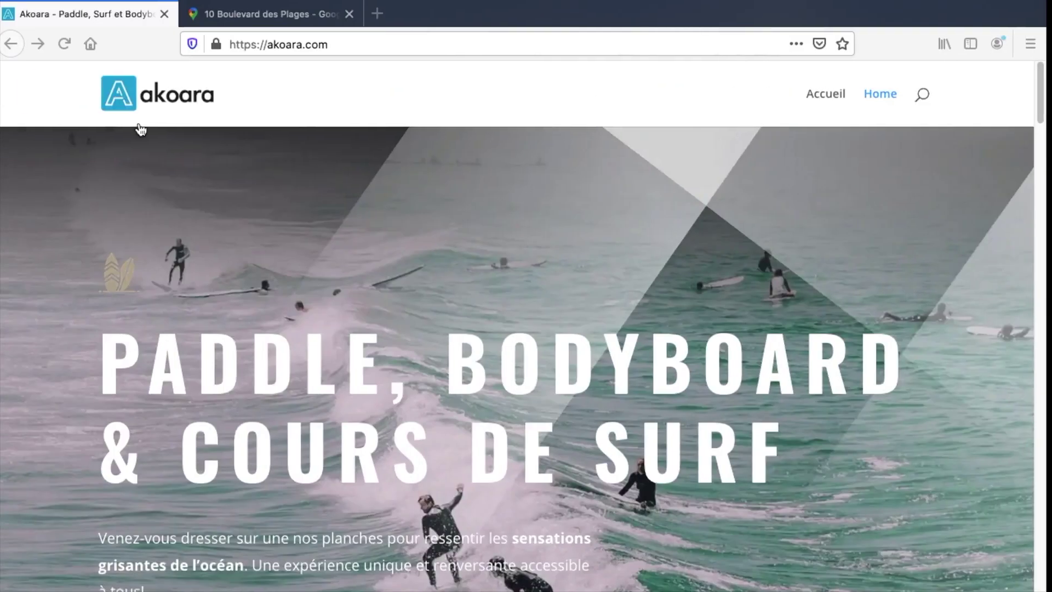
- Reload the live akoara.com/contact page and scroll to the contact form
{"action": "scroll", "coordinate": [629, 310], "scroll_direction": "down", "scroll_amount": 6}
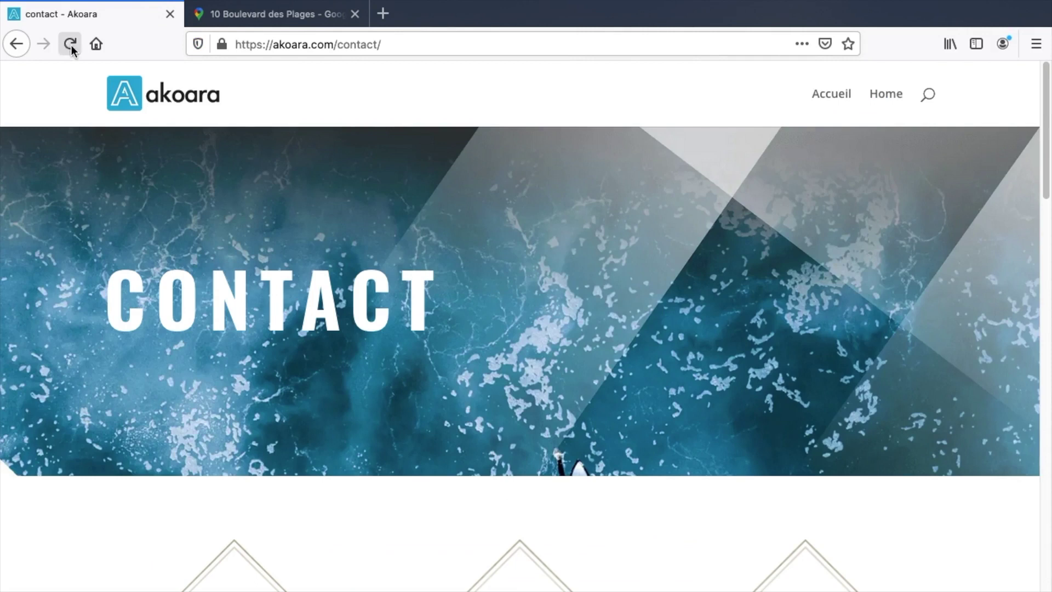
{"action": "left_click", "coordinate": [70, 44]}
{"action": "scroll", "coordinate": [469, 251], "scroll_direction": "down", "scroll_amount": 5}
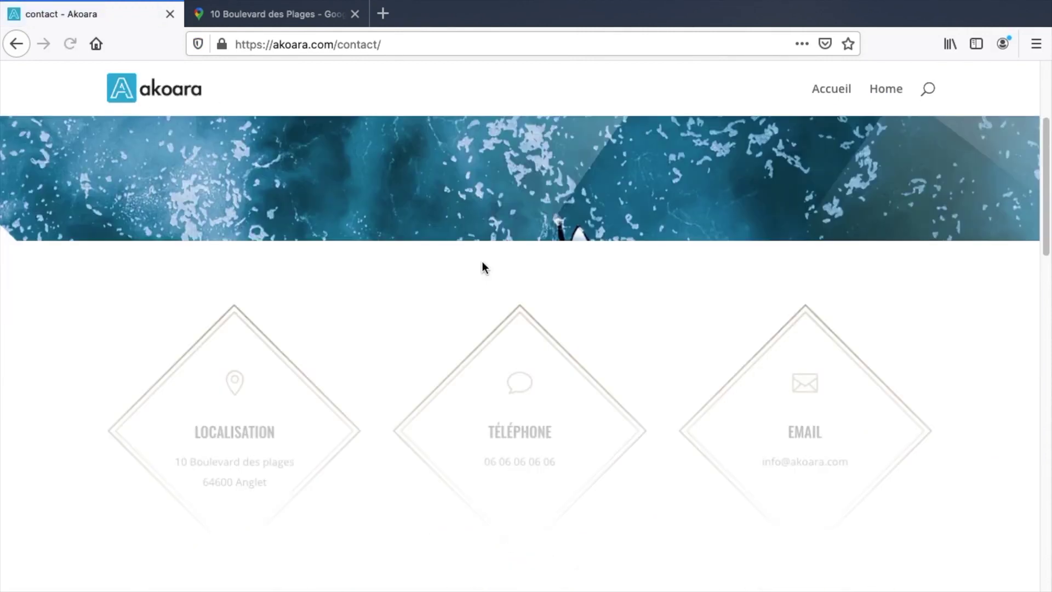
{"action": "scroll", "coordinate": [460, 219], "scroll_direction": "down", "scroll_amount": 10}
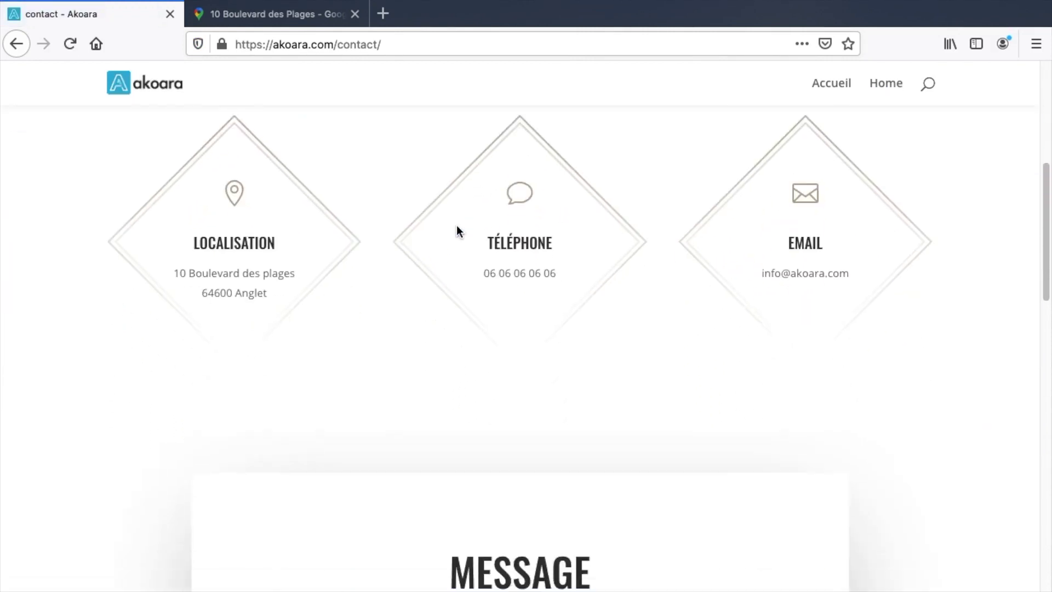
{"action": "scroll", "coordinate": [329, 302], "scroll_direction": "up", "scroll_amount": 3}
- Fill the Nom, Email and Sujet fields with test data and the message 'Je suis un test de formulaire'
{"action": "left_click", "coordinate": [291, 323]}
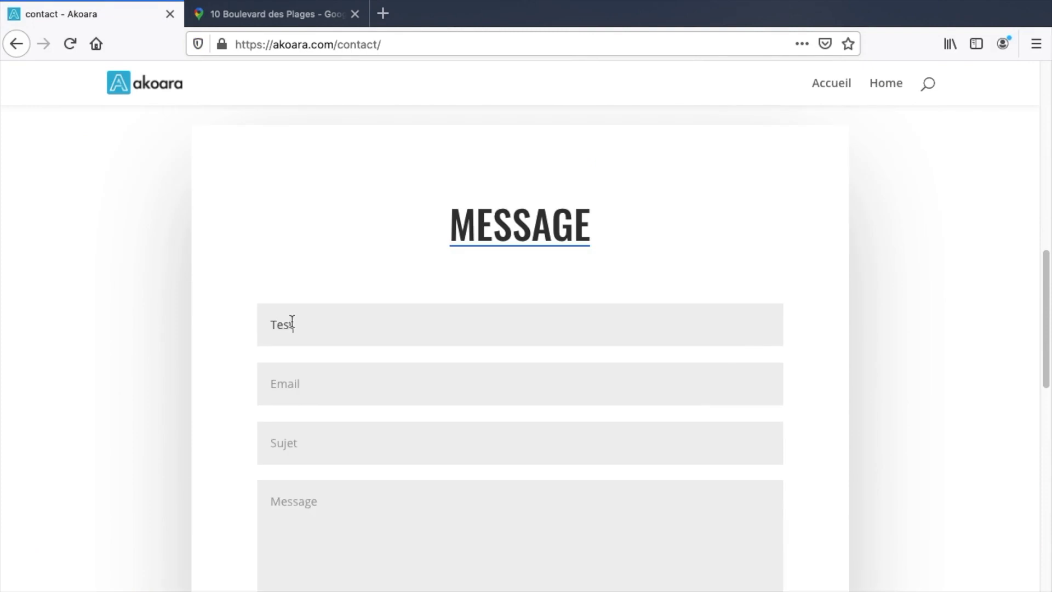
{"action": "left_click", "coordinate": [300, 382]}
{"action": "type", "text": "test@akoara.com"}
{"action": "left_click", "coordinate": [304, 447]}
{"action": "type", "text": "Je suis"}
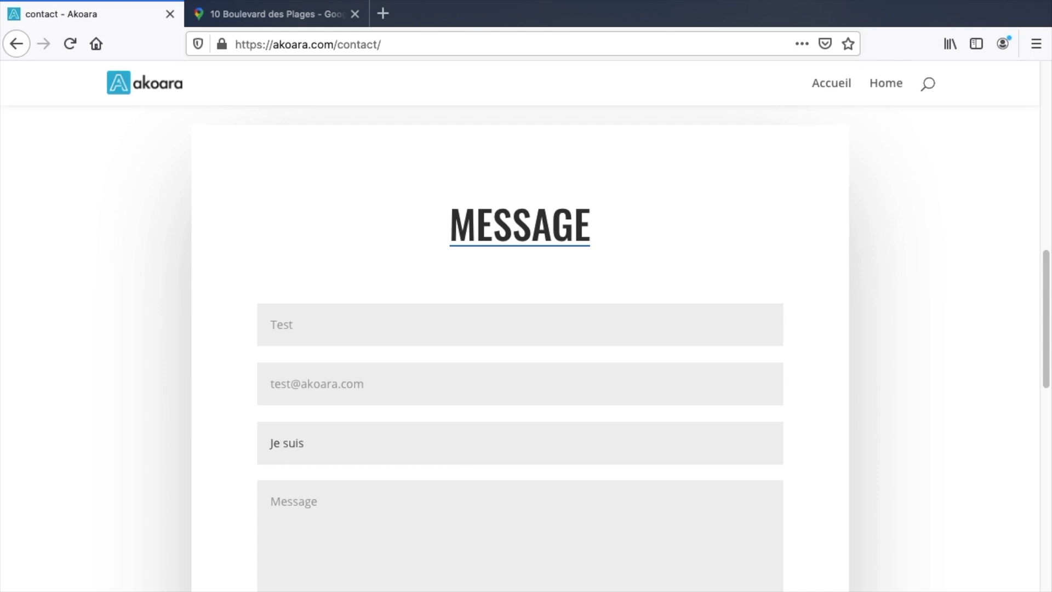
{"action": "left_click", "coordinate": [342, 498]}
{"action": "type", "text": "Je suis un te"}
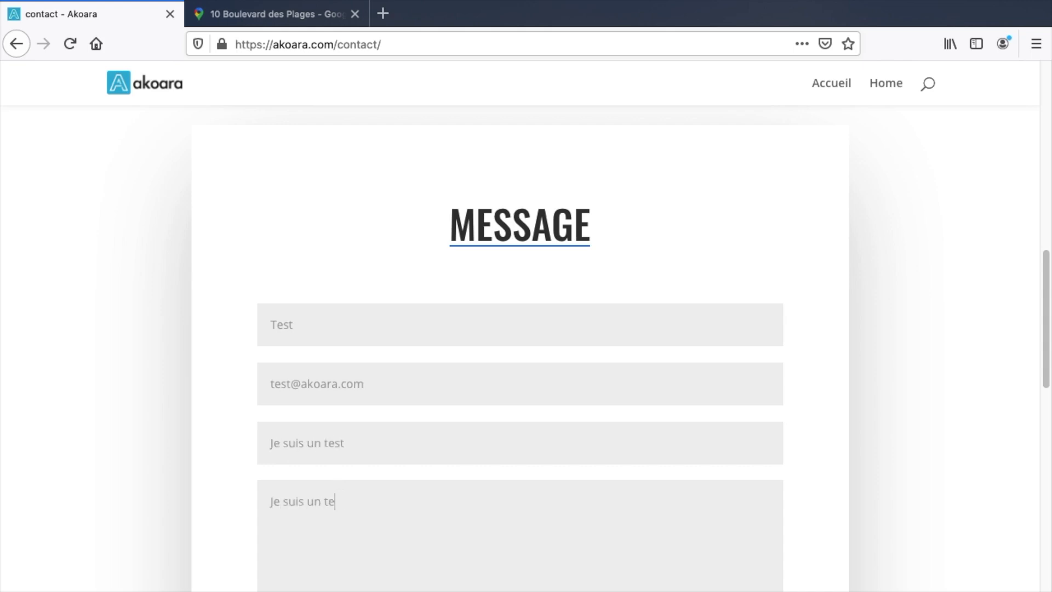
{"action": "type", "text": "st de formulaire"}
{"action": "scroll", "coordinate": [570, 494], "scroll_direction": "down", "scroll_amount": 2}
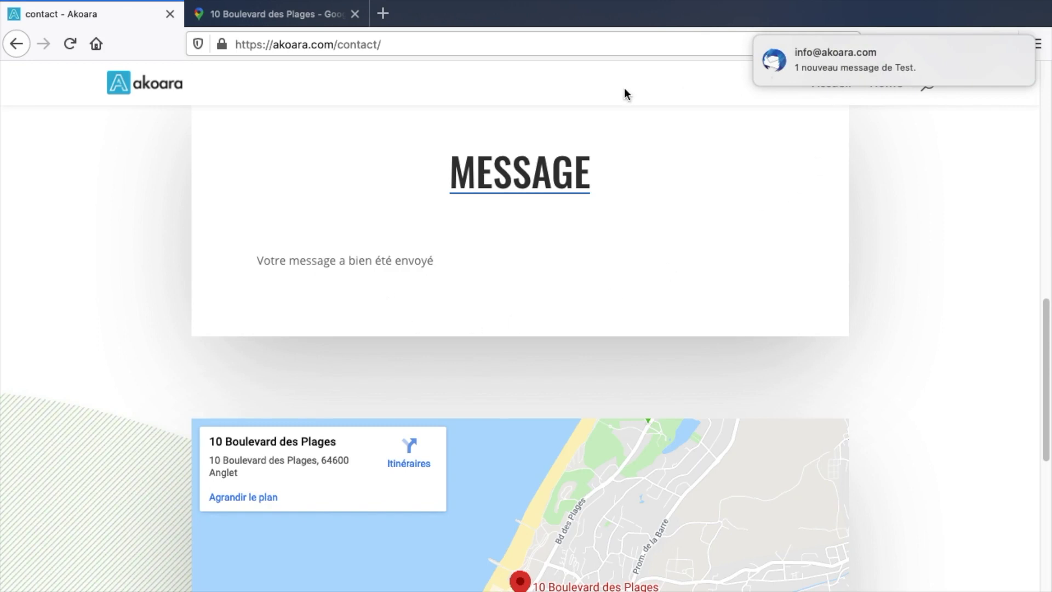
- Zoom the contact page map out three levels to show the coast around Biarritz and Bayonne
{"action": "scroll", "coordinate": [589, 230], "scroll_direction": "down", "scroll_amount": 6}
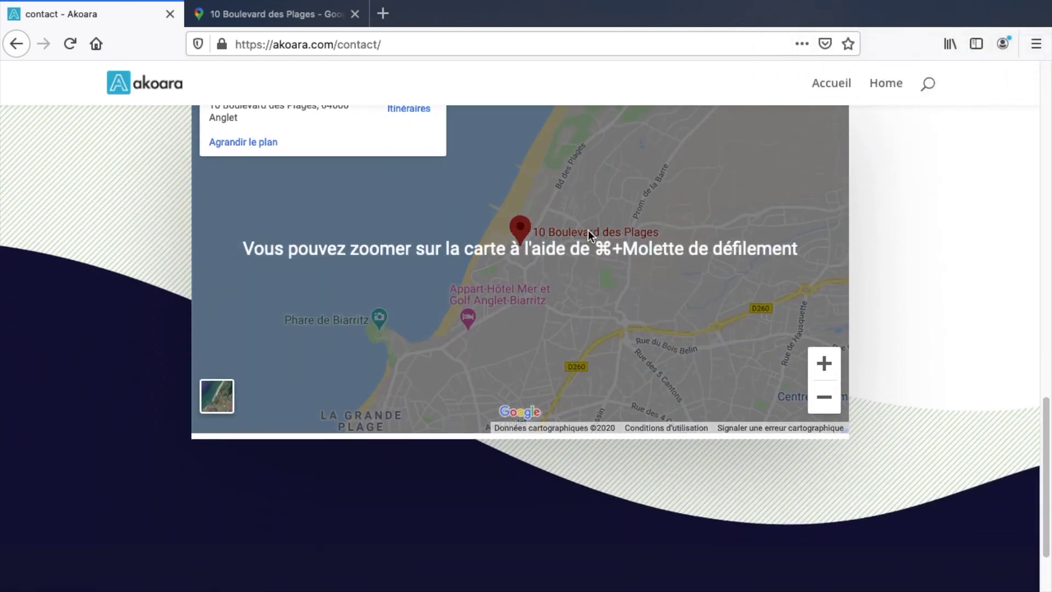
{"action": "scroll", "coordinate": [560, 240], "scroll_direction": "up", "scroll_amount": 2}
{"action": "left_click_drag", "start_coordinate": [515, 273], "coordinate": [680, 234]}
{"action": "left_click", "coordinate": [824, 463]}
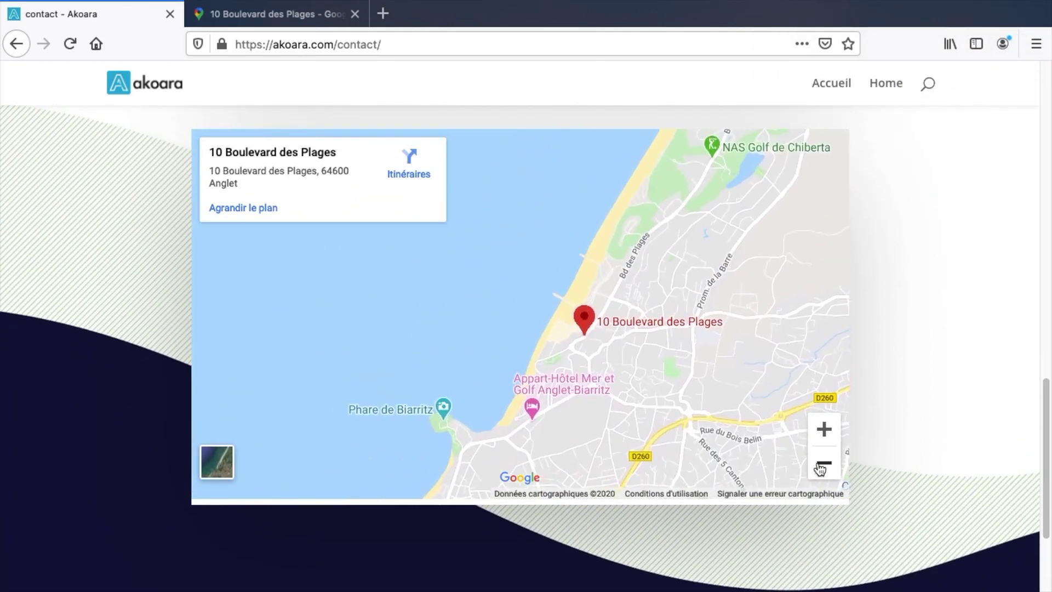
{"action": "left_click", "coordinate": [824, 463]}
{"action": "left_click", "coordinate": [824, 463]}
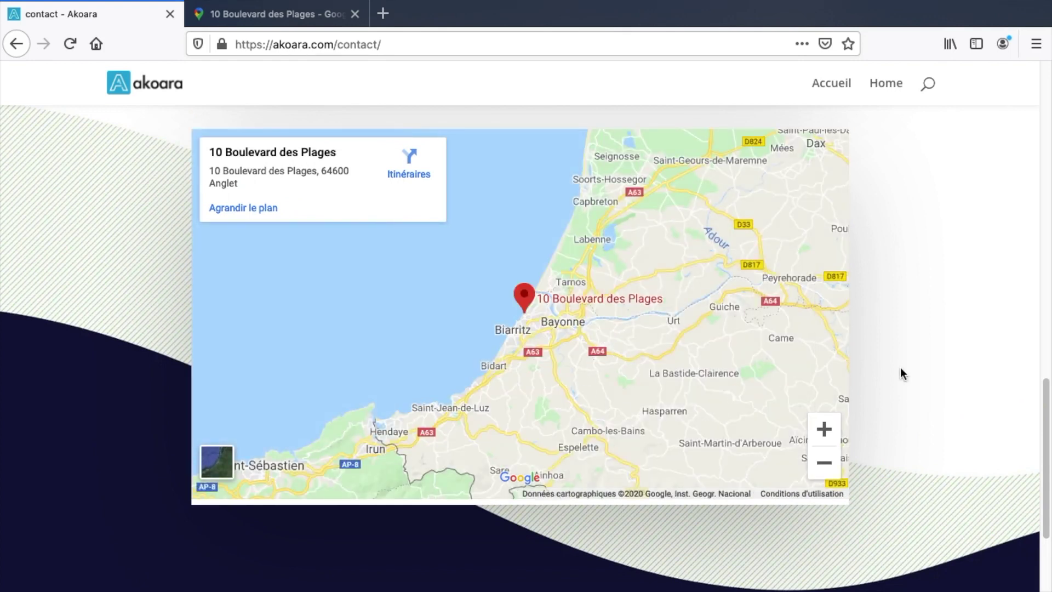
- Scroll down through the footer and back up to the contact details and form
{"action": "scroll", "coordinate": [898, 370], "scroll_direction": "down", "scroll_amount": 1}
{"action": "scroll", "coordinate": [877, 352], "scroll_direction": "up", "scroll_amount": 2}
{"action": "scroll", "coordinate": [877, 353], "scroll_direction": "down", "scroll_amount": 5}
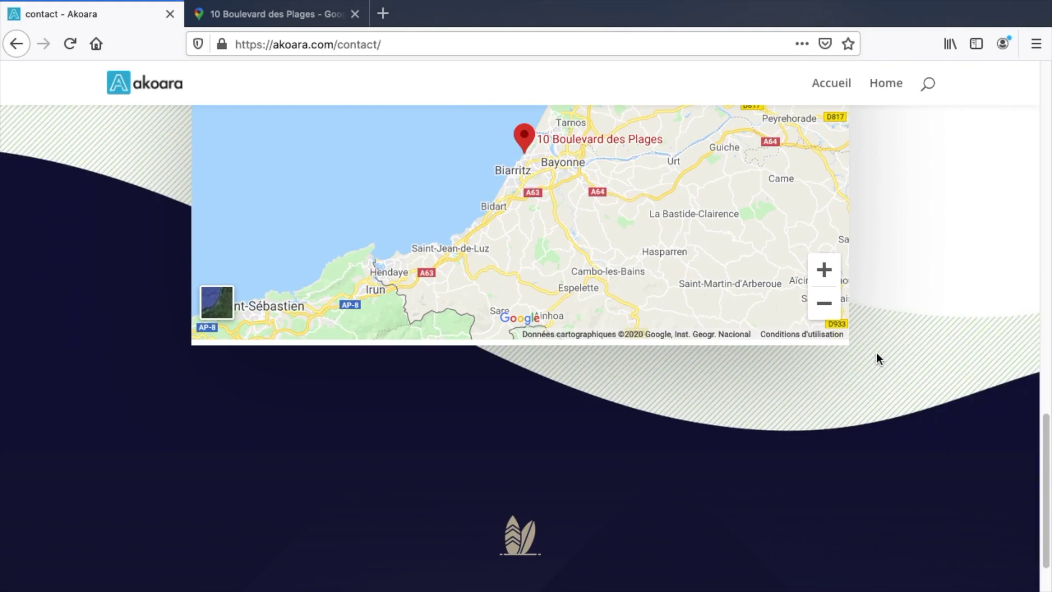
{"action": "scroll", "coordinate": [876, 353], "scroll_direction": "down", "scroll_amount": 3}
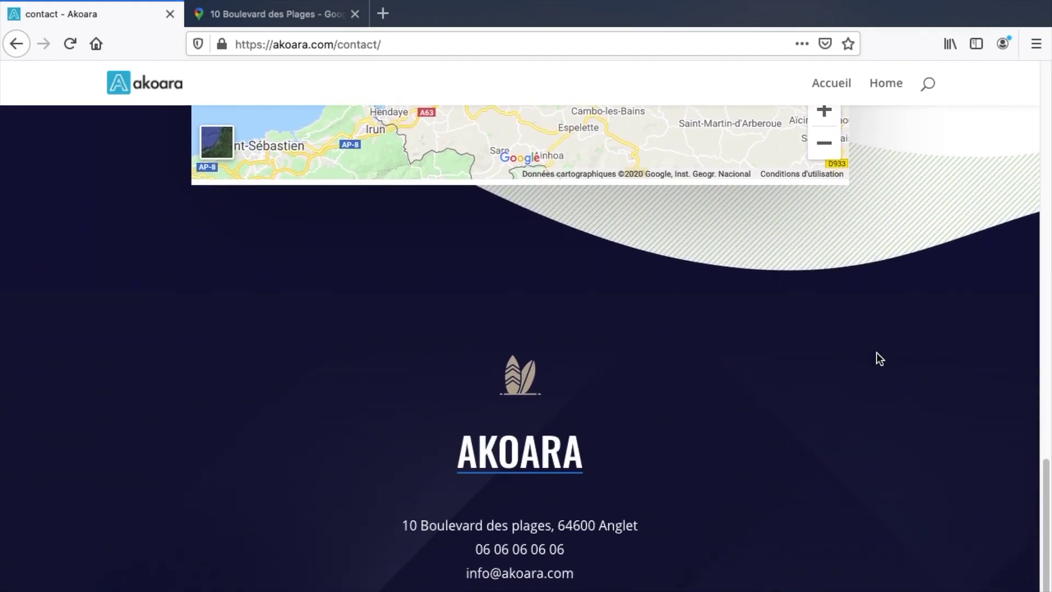
{"action": "scroll", "coordinate": [877, 353], "scroll_direction": "up", "scroll_amount": 20}
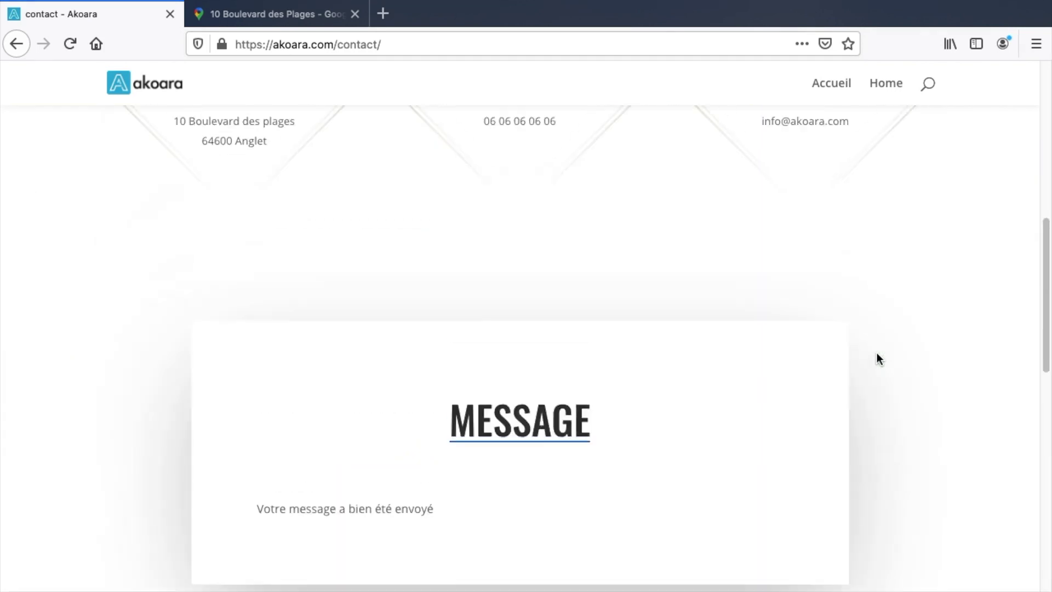